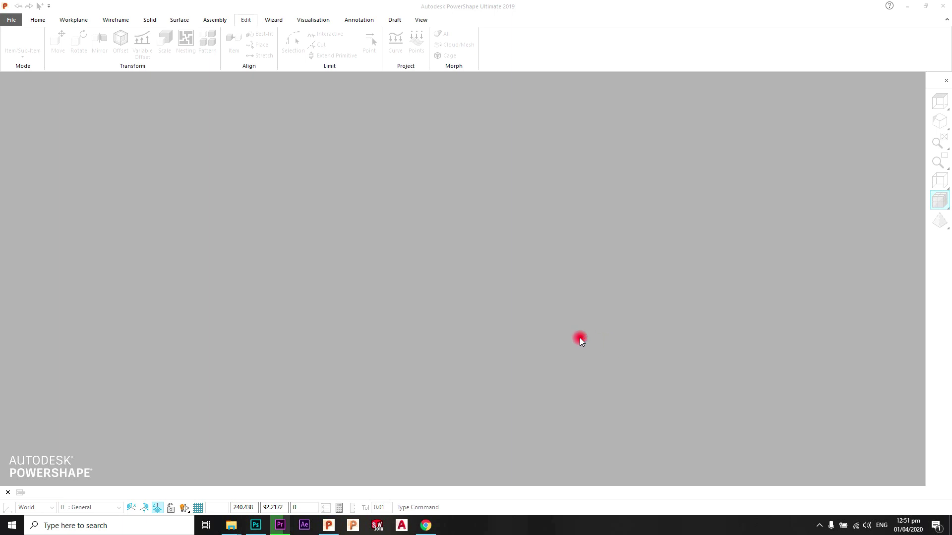
Start a new model and create a single workplane at the origin.
{"action": "left_click", "coordinate": [10, 20]}
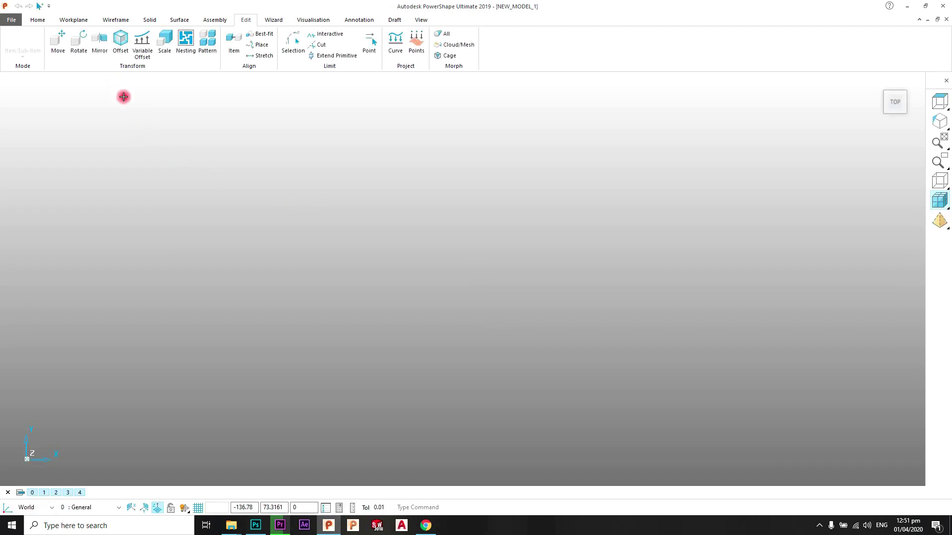
{"action": "left_click", "coordinate": [80, 23]}
{"action": "left_click", "coordinate": [21, 48]}
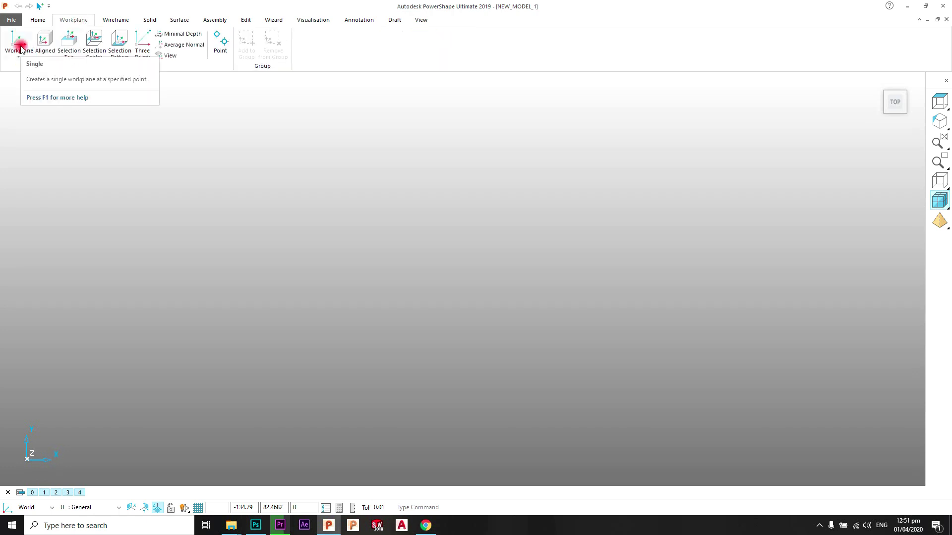
{"action": "left_click", "coordinate": [193, 196]}
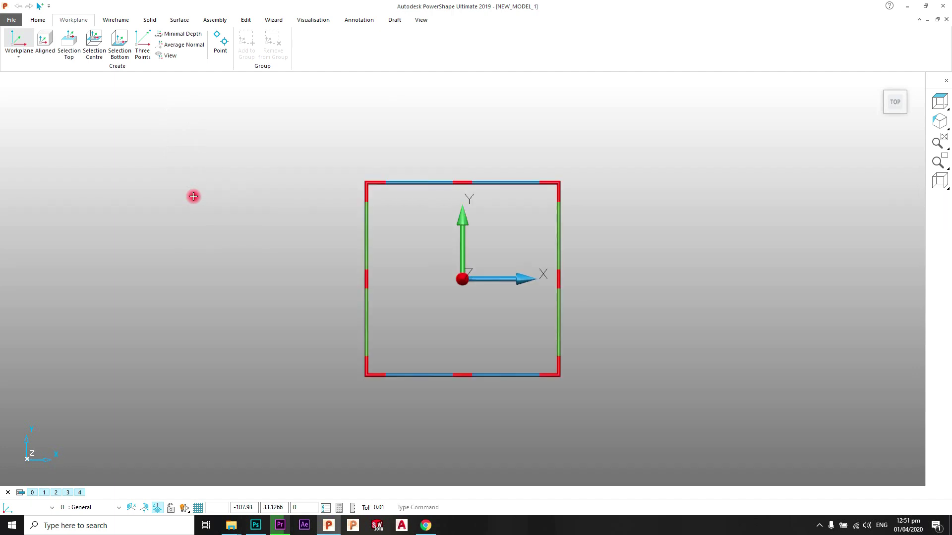
{"action": "right_click", "coordinate": [435, 131]}
{"action": "left_click", "coordinate": [515, 270]}
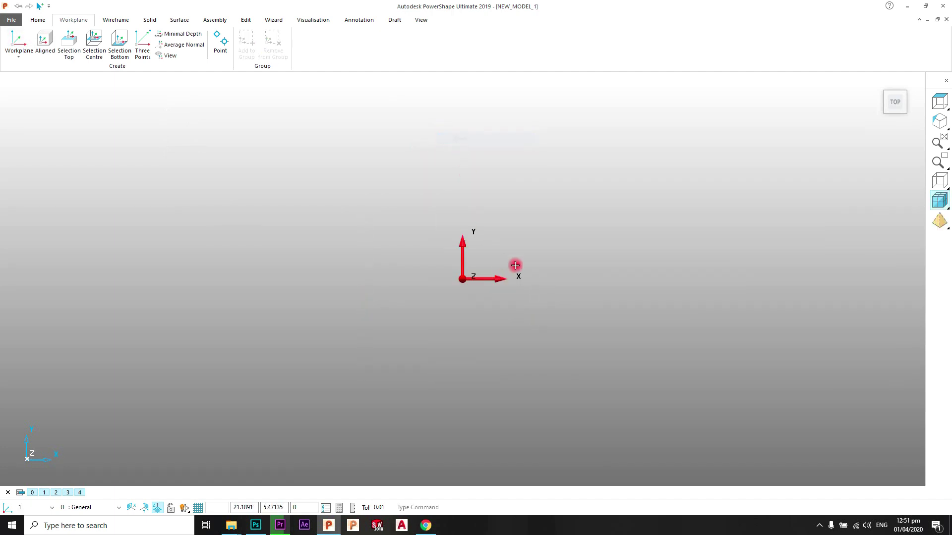
Create a full arc of radius 10 centred on the workplane origin.
{"action": "left_click", "coordinate": [121, 22]}
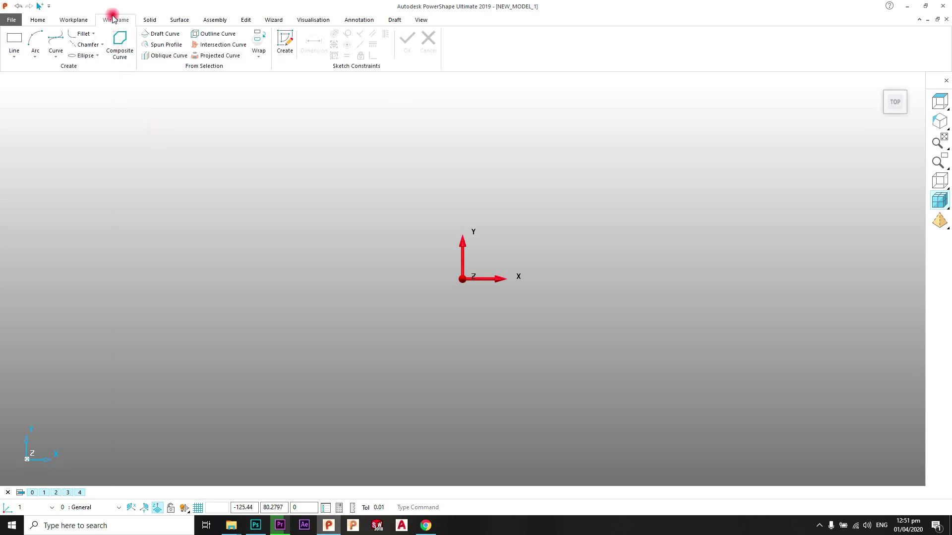
{"action": "left_click", "coordinate": [41, 59]}
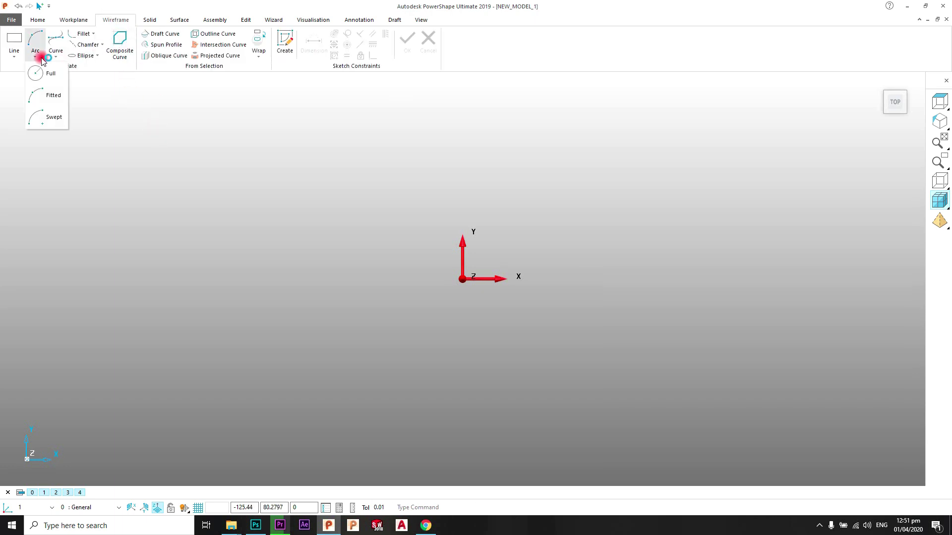
{"action": "left_click", "coordinate": [43, 74]}
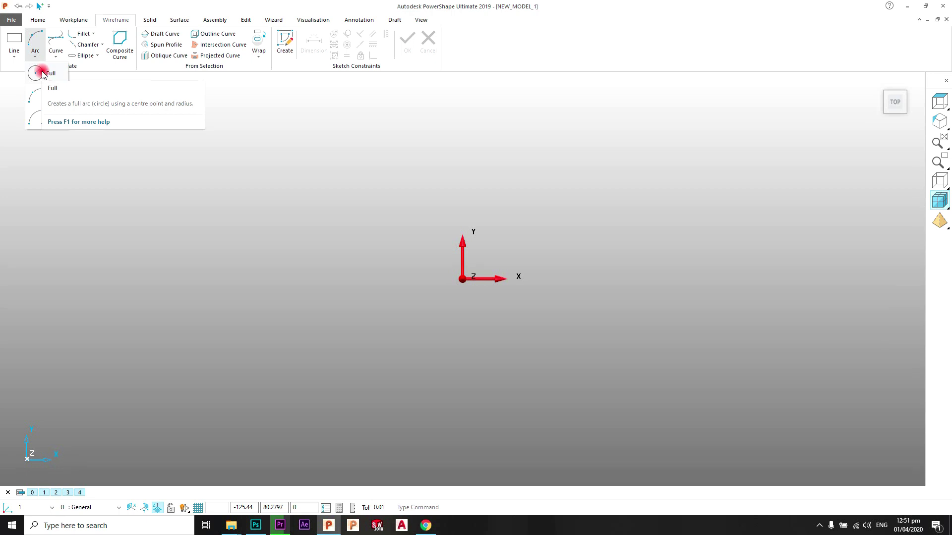
{"action": "left_click", "coordinate": [43, 73]}
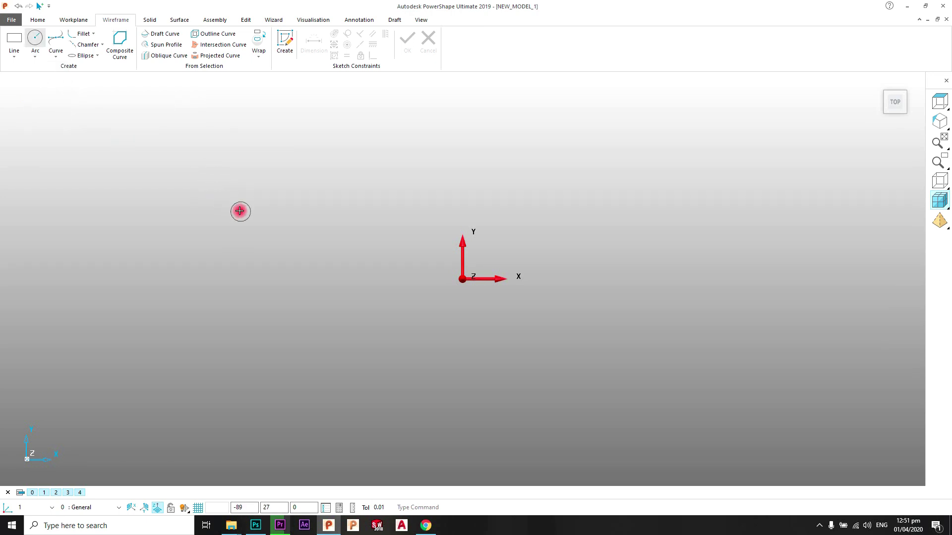
{"action": "type", "text": "0"}
{"action": "key", "text": "Return"}
{"action": "right_click", "coordinate": [510, 165]}
{"action": "key", "text": "Escape"}
{"action": "scroll", "coordinate": [486, 283], "scroll_direction": "up", "scroll_amount": 4}
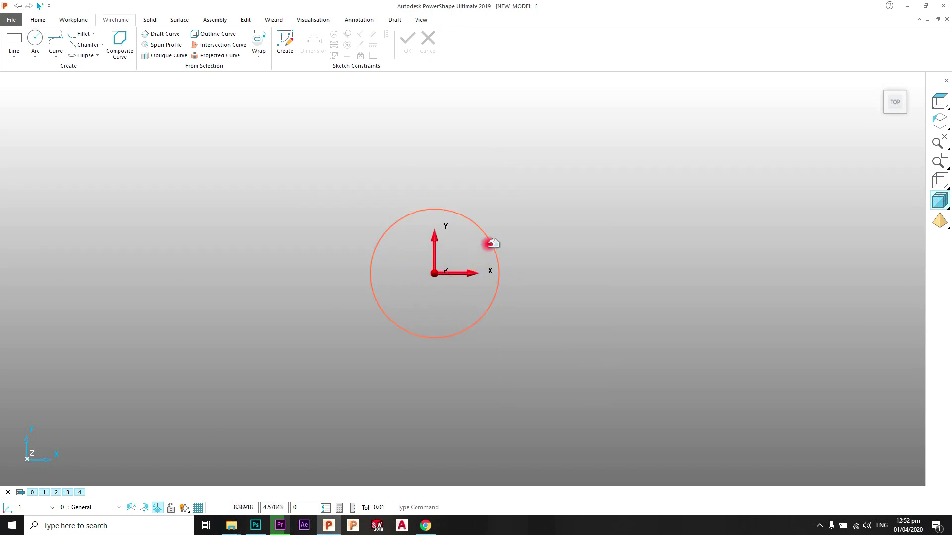
Set the radius of the circle at the origin to 20.
{"action": "double_click", "coordinate": [491, 243]}
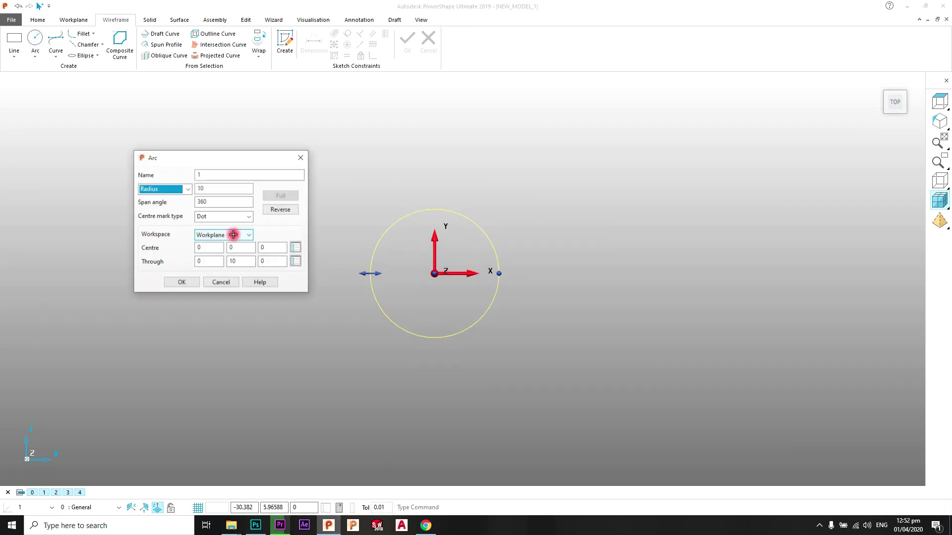
{"action": "double_click", "coordinate": [207, 190]}
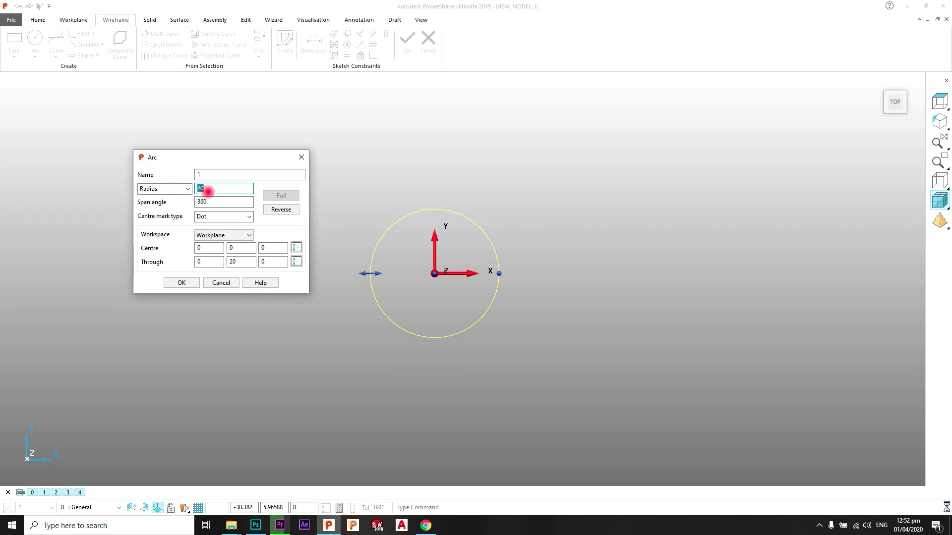
{"action": "left_click", "coordinate": [185, 282]}
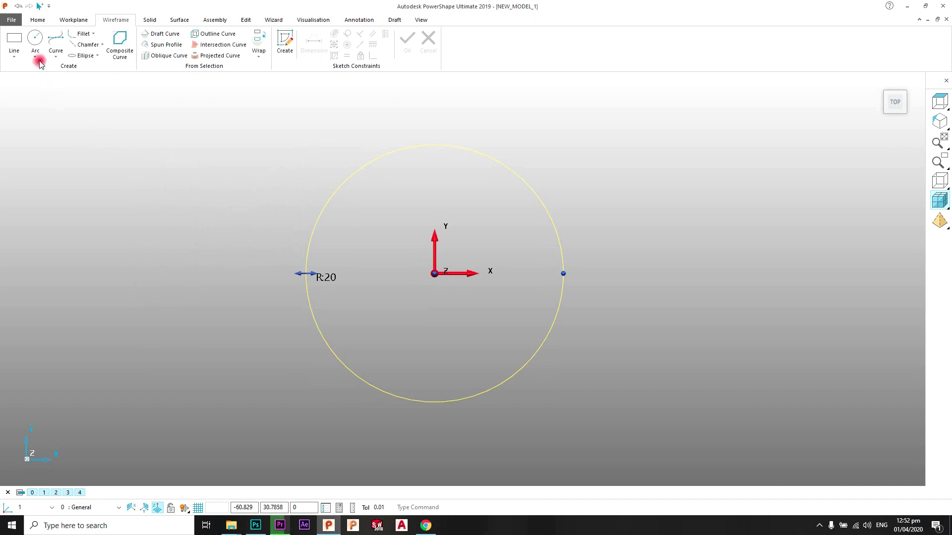
Draw a second full arc with a radius of about 6, concentric with the circle at the origin.
{"action": "left_click", "coordinate": [37, 57]}
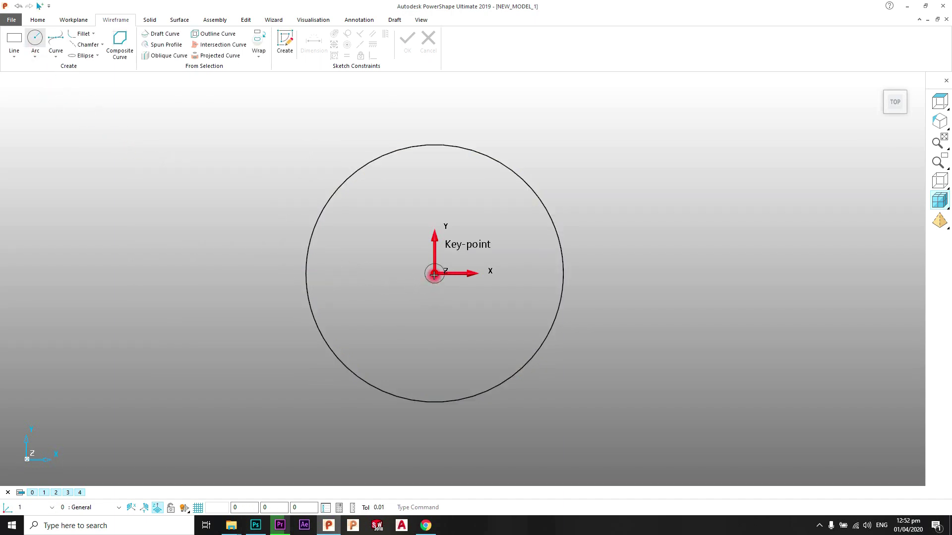
{"action": "left_click", "coordinate": [433, 275]}
{"action": "left_click", "coordinate": [464, 251]}
{"action": "right_click", "coordinate": [550, 155]}
{"action": "key", "text": "Escape"}
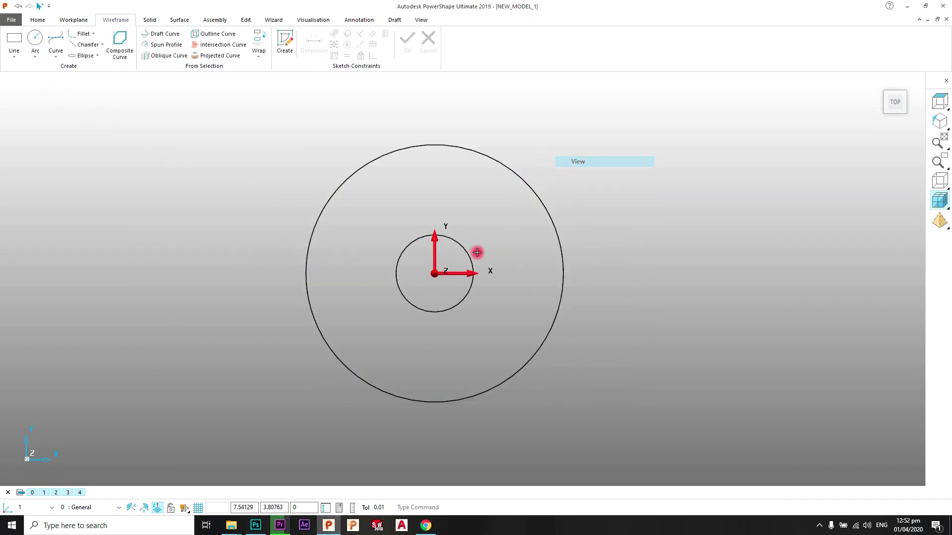
Set the radius of the small inner circle at the origin to 35.
{"action": "double_click", "coordinate": [467, 258]}
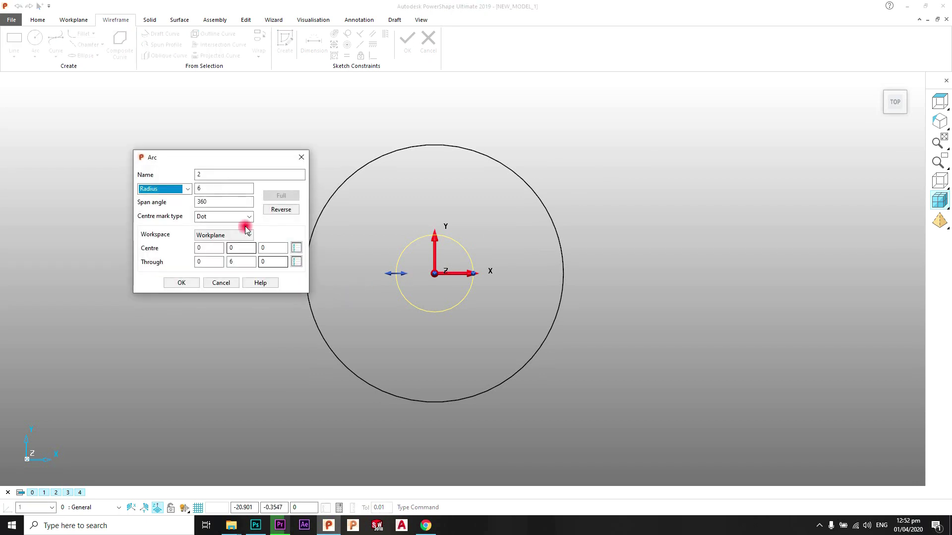
{"action": "left_click", "coordinate": [242, 189]}
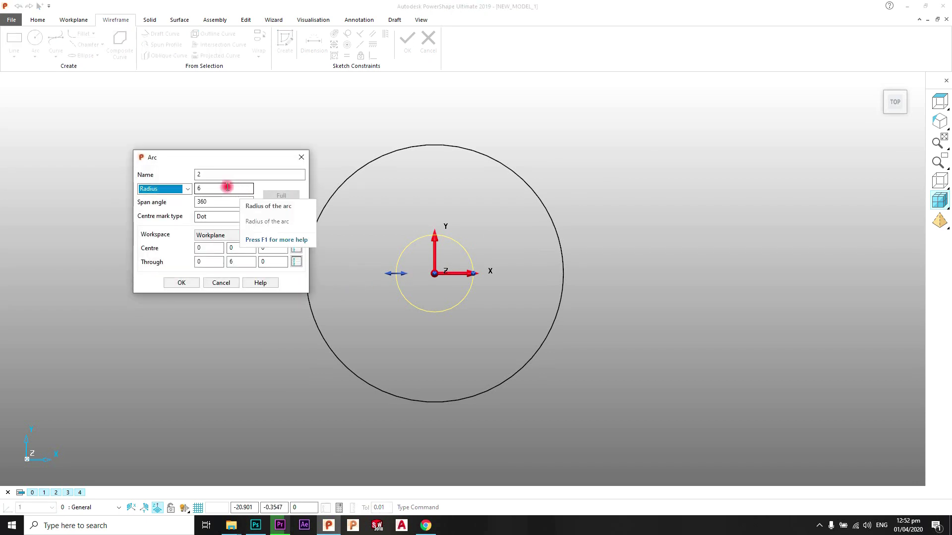
{"action": "left_click", "coordinate": [227, 187]}
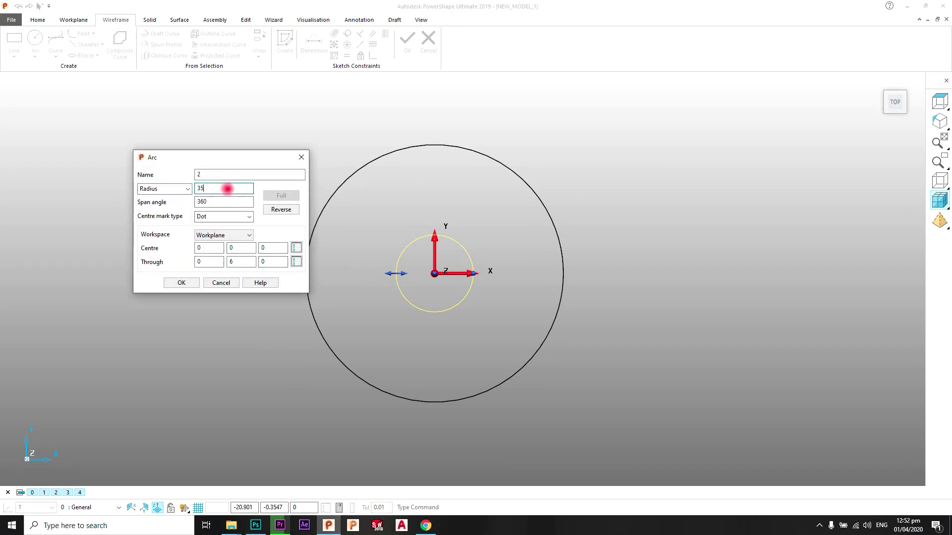
{"action": "left_click", "coordinate": [201, 283]}
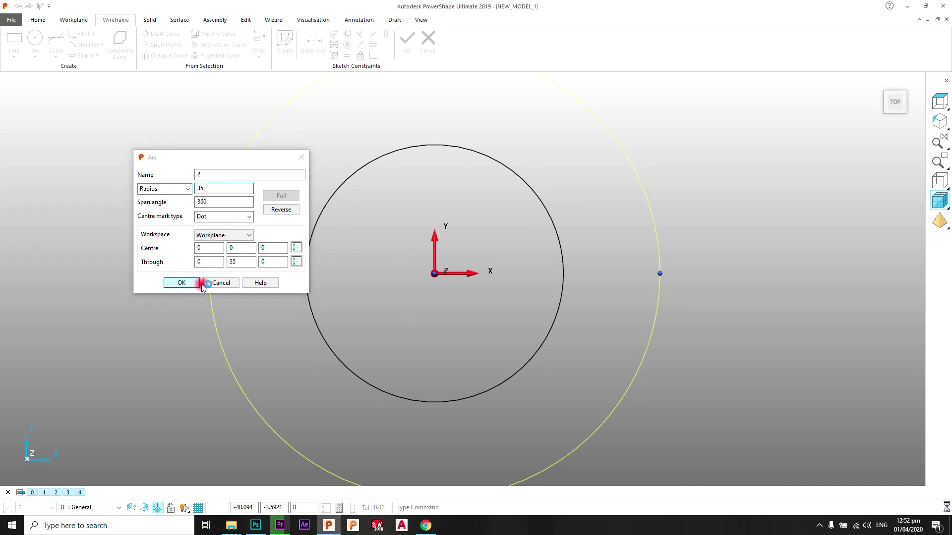
{"action": "scroll", "coordinate": [514, 285], "scroll_direction": "down", "scroll_amount": 5}
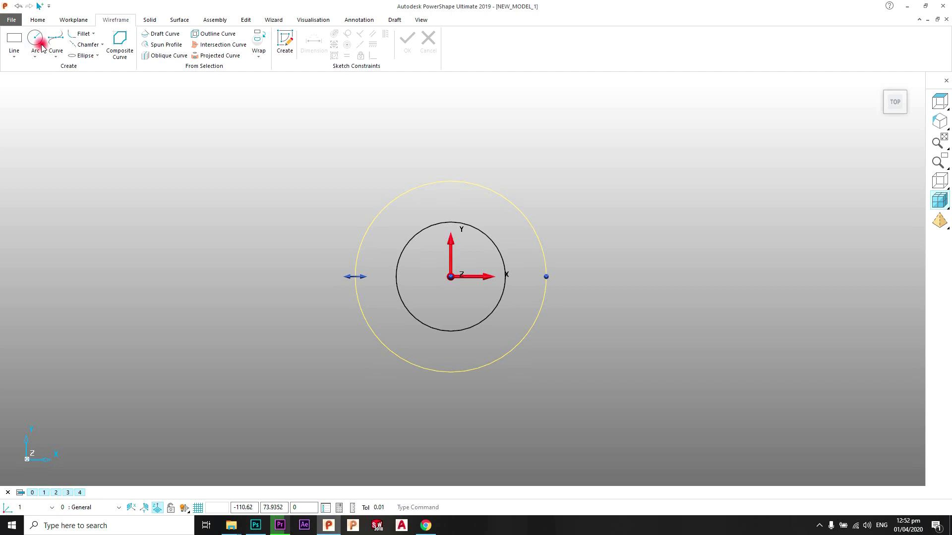
Create a full arc of radius 10 centred at X 100, Y -20.
{"action": "left_click", "coordinate": [42, 46]}
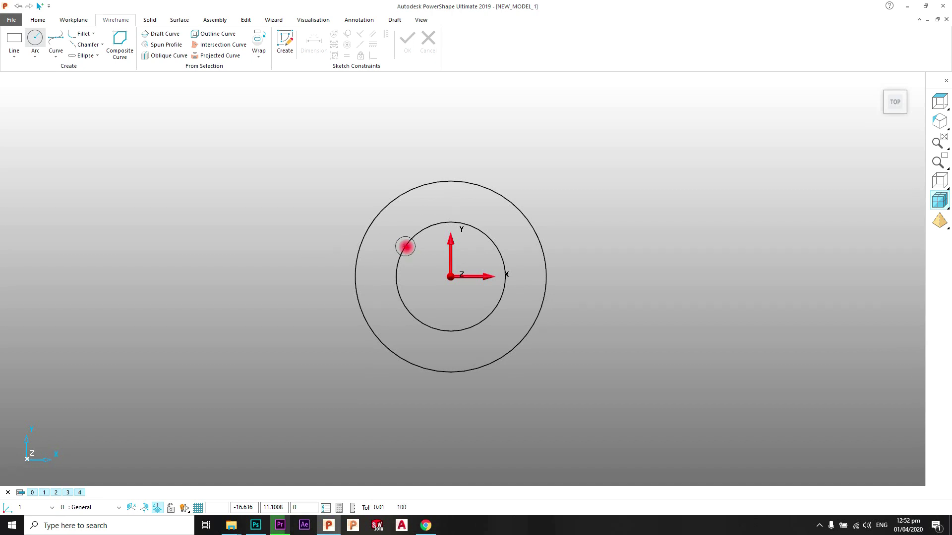
{"action": "key", "text": "Return"}
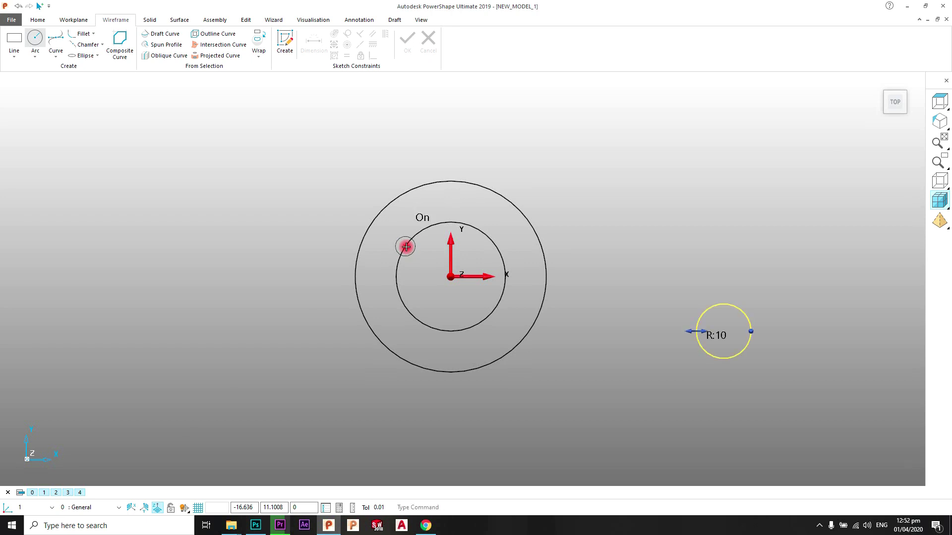
{"action": "scroll", "coordinate": [694, 364], "scroll_direction": "down", "scroll_amount": 1}
{"action": "scroll", "coordinate": [602, 289], "scroll_direction": "up", "scroll_amount": 1}
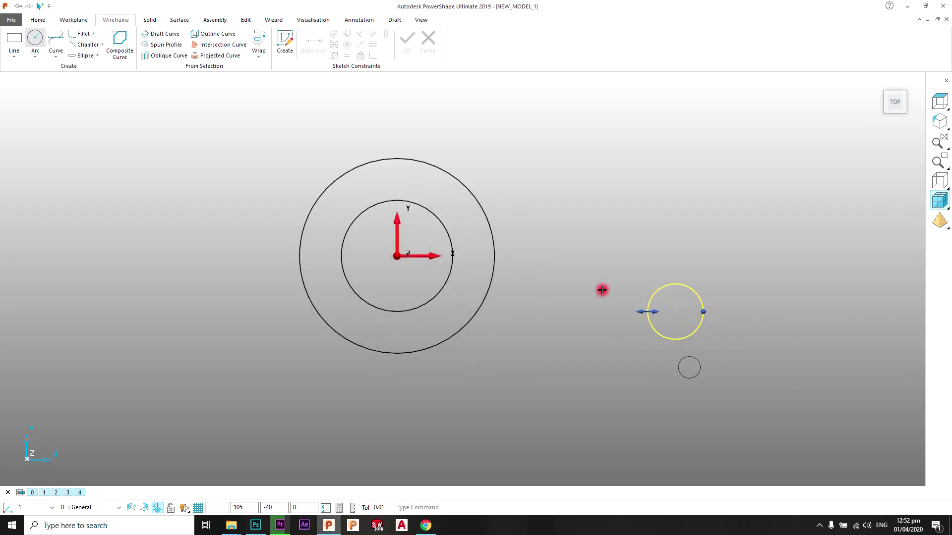
{"action": "right_click", "coordinate": [567, 179]}
{"action": "left_click", "coordinate": [635, 274]}
{"action": "left_click", "coordinate": [658, 289]}
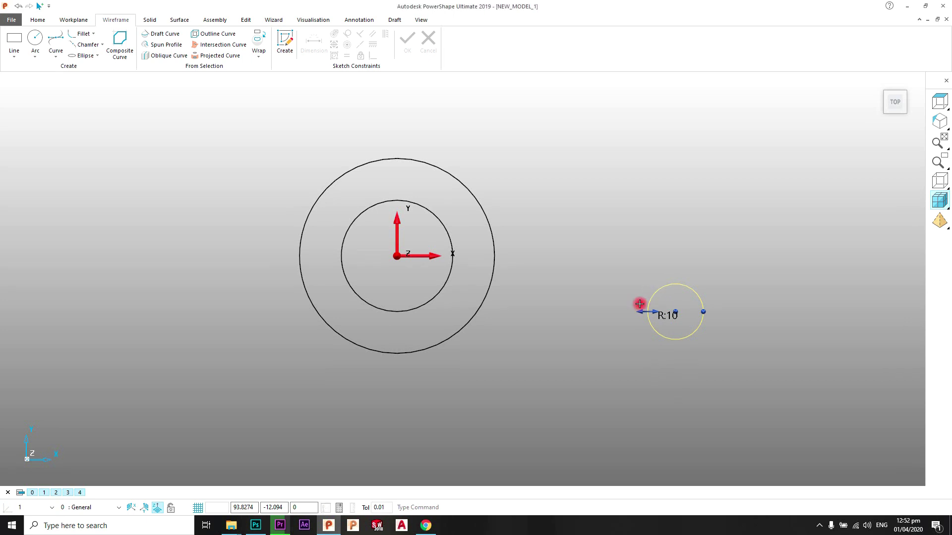
Set the radius of the circle centred at X 100, Y -20 to 35.
{"action": "double_click", "coordinate": [647, 308]}
{"action": "double_click", "coordinate": [229, 188]}
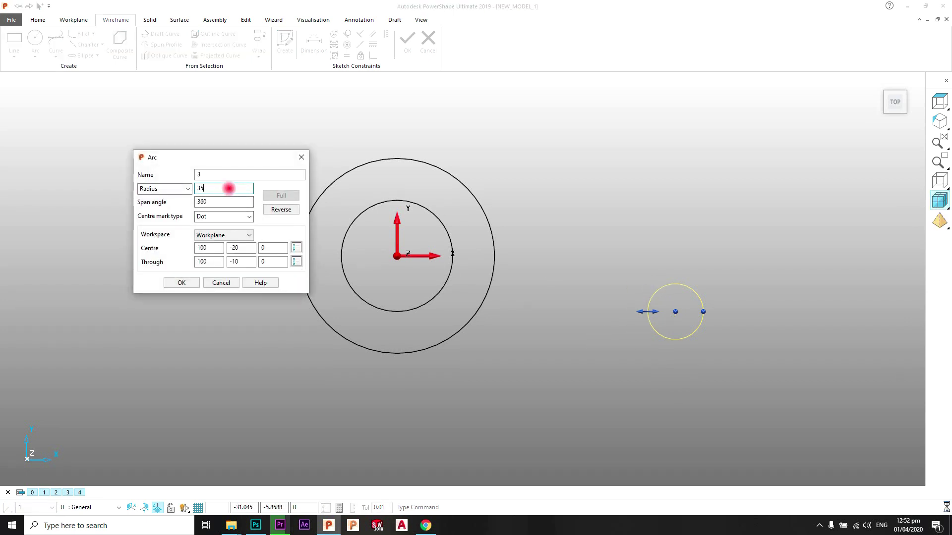
{"action": "left_click", "coordinate": [181, 282]}
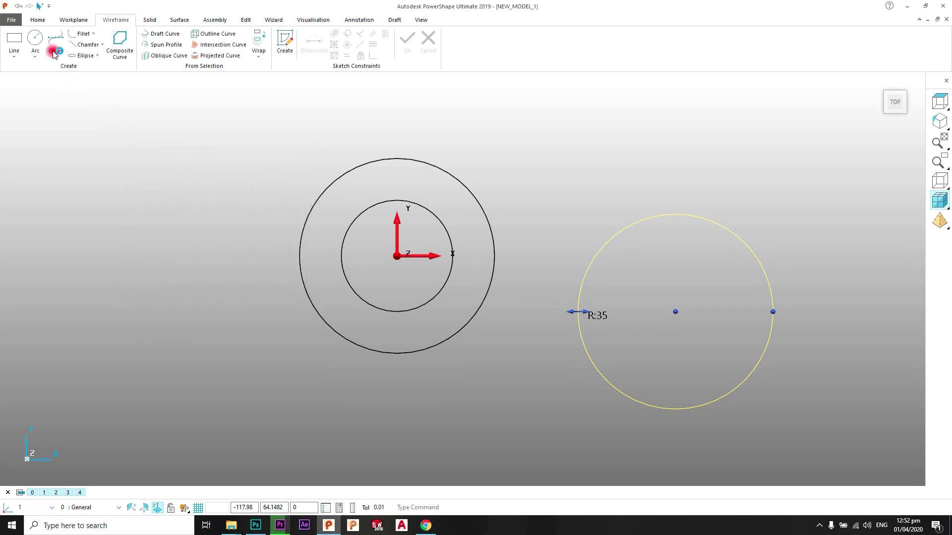
Create another full arc of radius 10, concentric with the radius 35 circle at X 100, Y -20.
{"action": "left_click", "coordinate": [35, 37]}
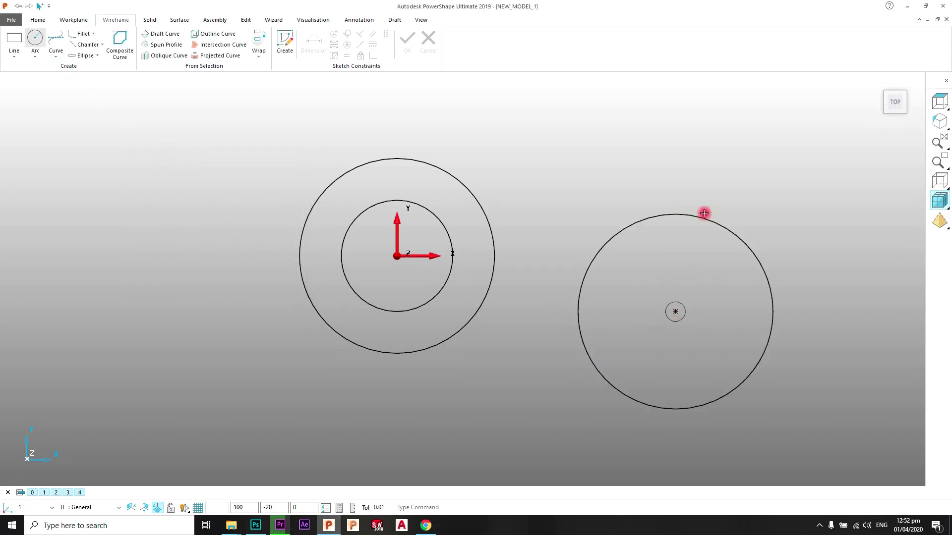
{"action": "right_click", "coordinate": [716, 153]}
{"action": "left_click", "coordinate": [728, 157]}
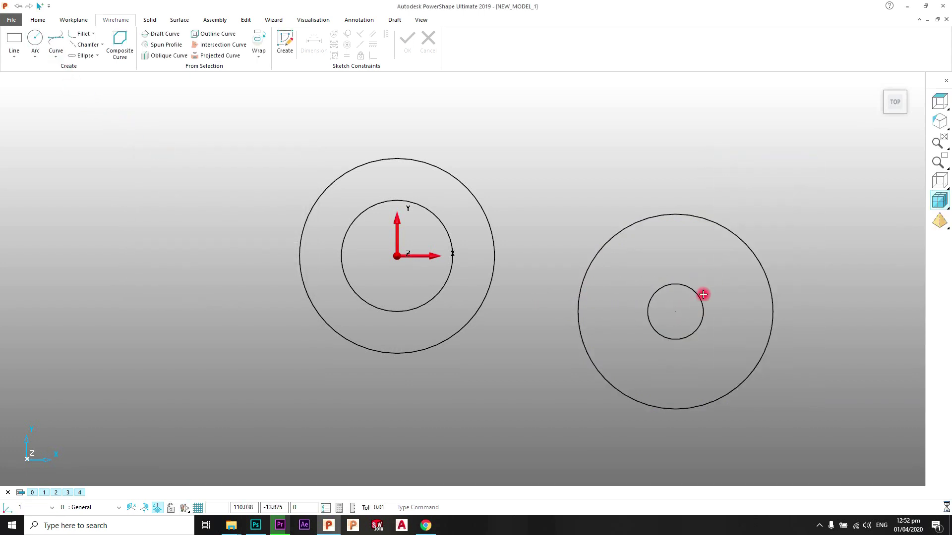
Set the radius of the small inner circle at X 100, Y -20 to 50.
{"action": "double_click", "coordinate": [702, 294]}
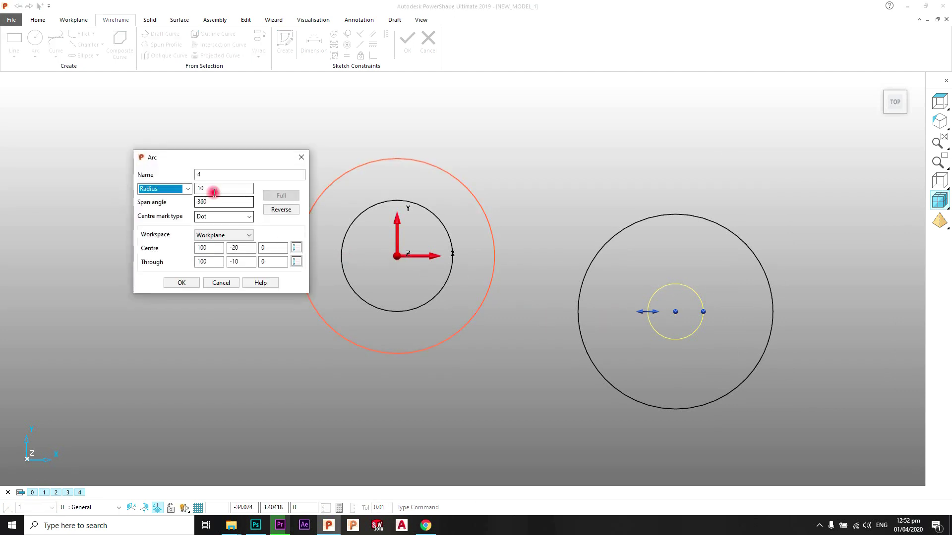
{"action": "double_click", "coordinate": [214, 192]}
{"action": "type", "text": "50"}
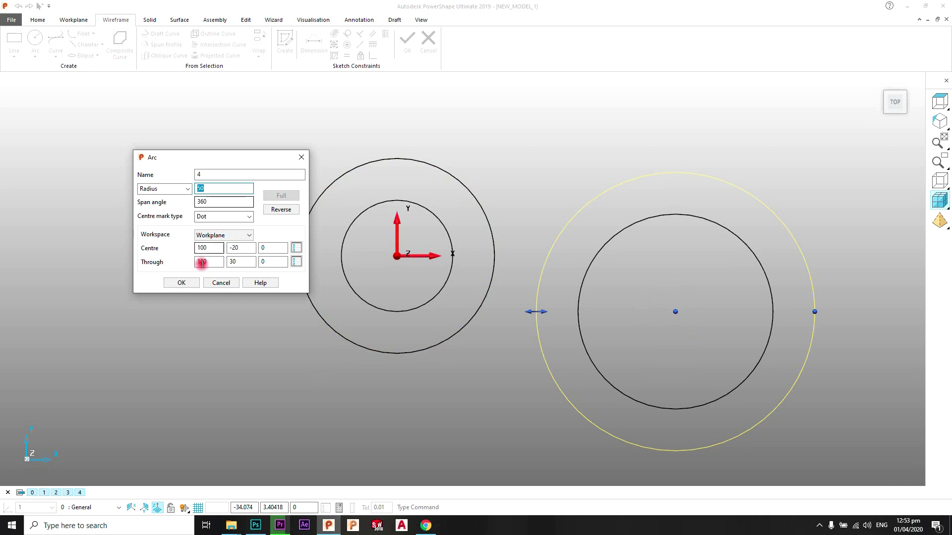
{"action": "left_click", "coordinate": [185, 281]}
{"action": "scroll", "coordinate": [601, 339], "scroll_direction": "down", "scroll_amount": 5}
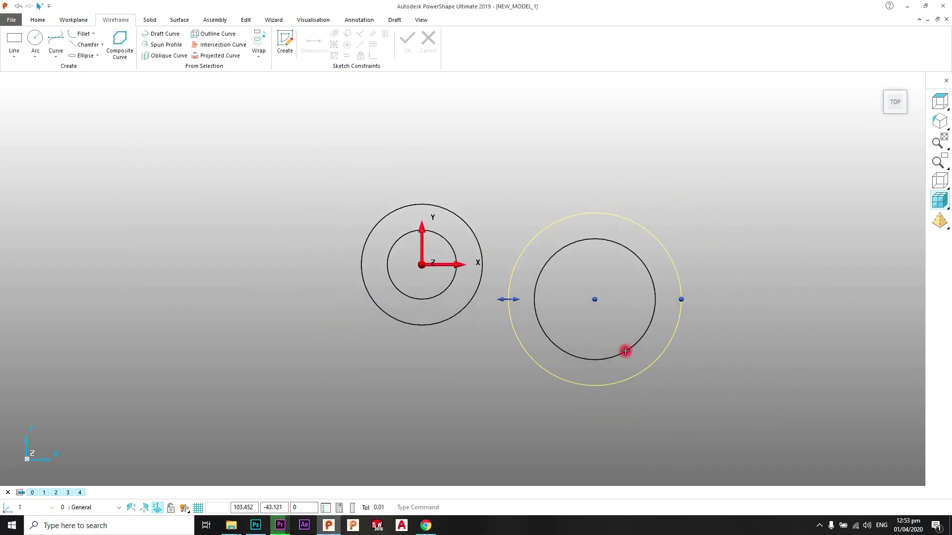
{"action": "scroll", "coordinate": [633, 352], "scroll_direction": "up", "scroll_amount": 1}
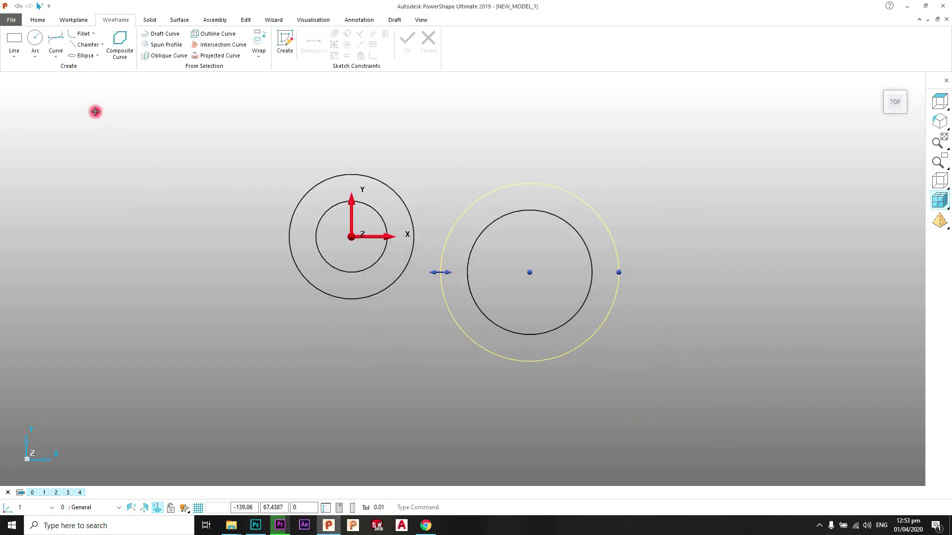
Create a full arc of radius 20 centred at X 200, Y -40.
{"action": "left_click", "coordinate": [35, 37]}
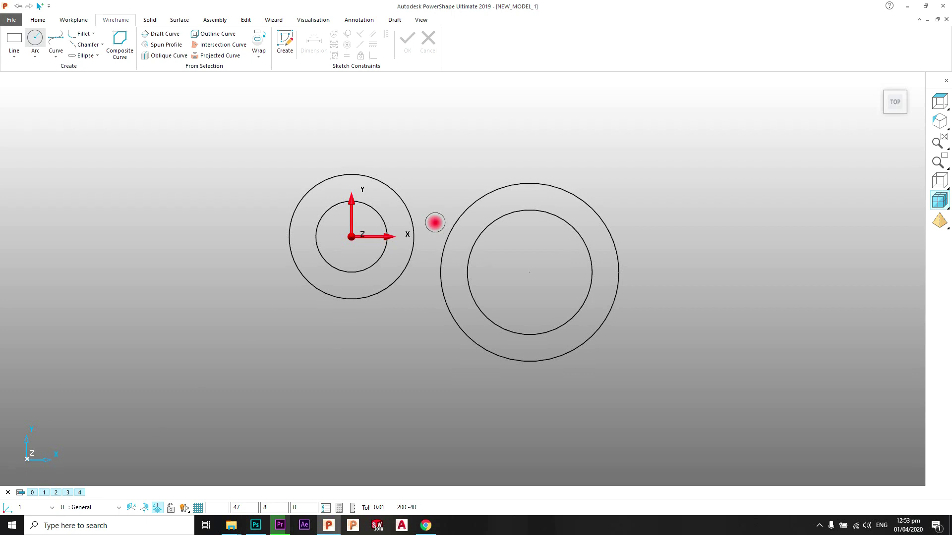
{"action": "key", "text": "Return"}
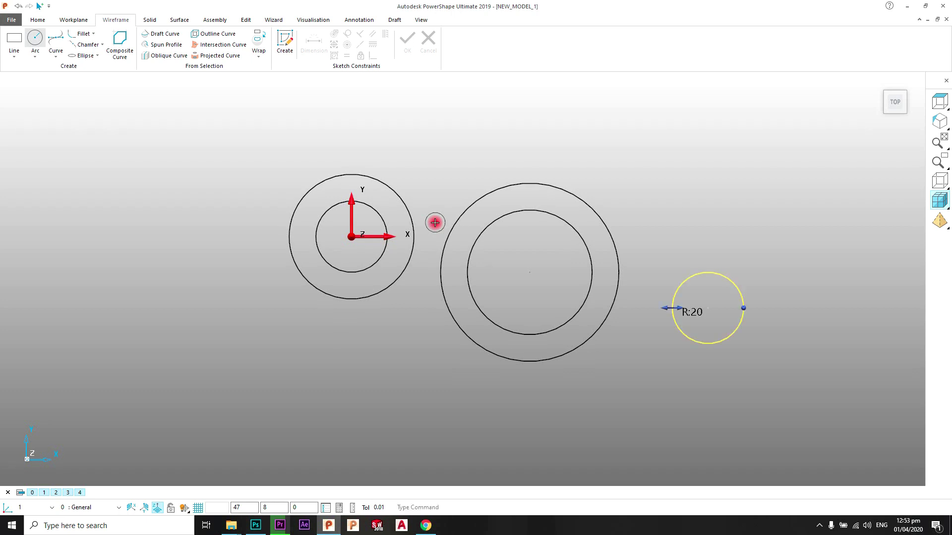
{"action": "right_click", "coordinate": [605, 132]}
{"action": "left_click", "coordinate": [626, 133]}
{"action": "scroll", "coordinate": [668, 262], "scroll_direction": "down", "scroll_amount": 2}
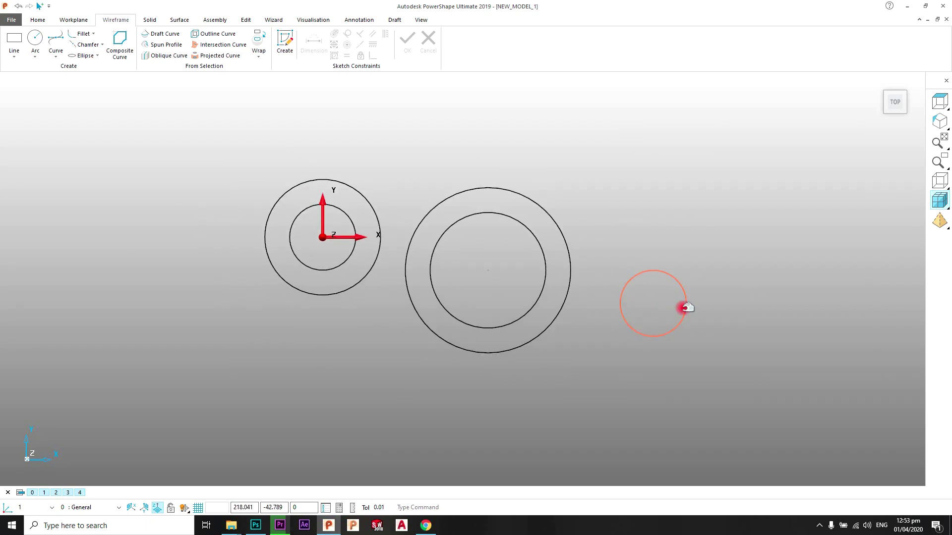
Create another full arc of radius 20, concentric with the circle centred at X 200, Y -40.
{"action": "double_click", "coordinate": [687, 304]}
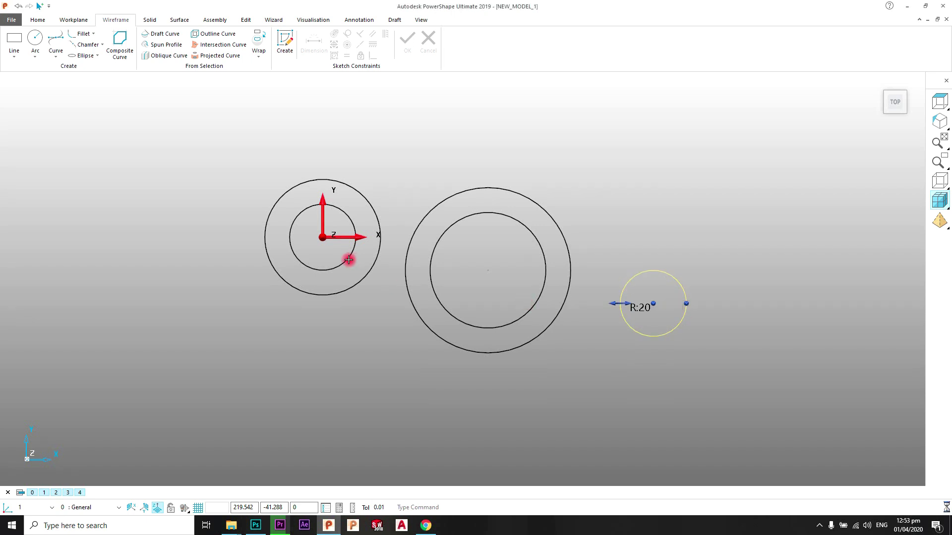
{"action": "left_click", "coordinate": [181, 282]}
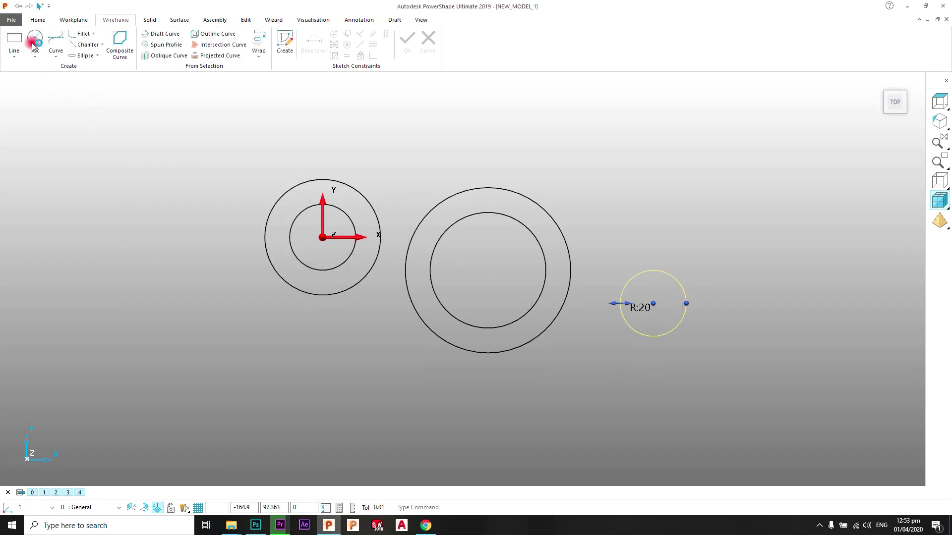
{"action": "right_click", "coordinate": [688, 221]}
Set the radius of one of the two coincident circles centred at X 200, Y -40 to 10.
{"action": "scroll", "coordinate": [675, 334], "scroll_direction": "up", "scroll_amount": 3}
{"action": "left_click", "coordinate": [676, 323]}
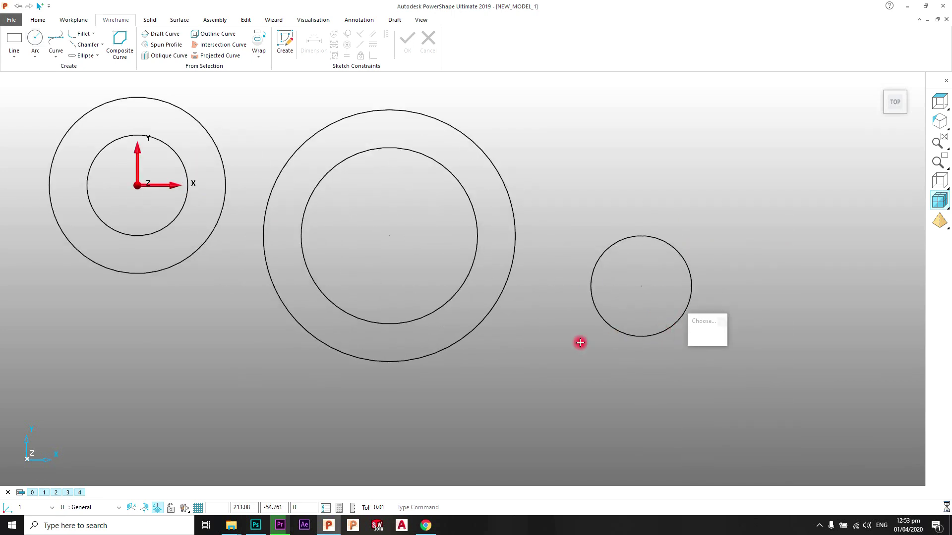
{"action": "double_click", "coordinate": [266, 246]}
{"action": "double_click", "coordinate": [233, 190]}
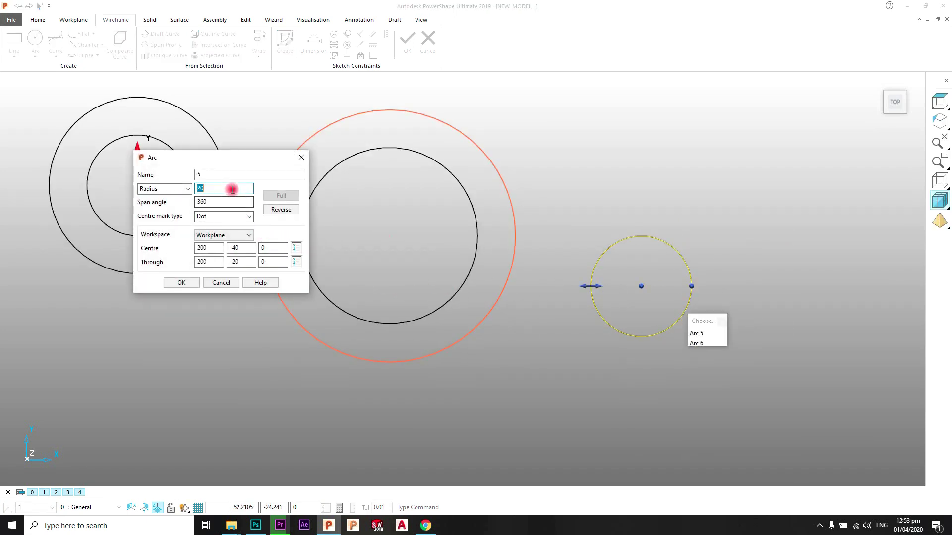
{"action": "type", "text": "10"}
{"action": "key", "text": "Return"}
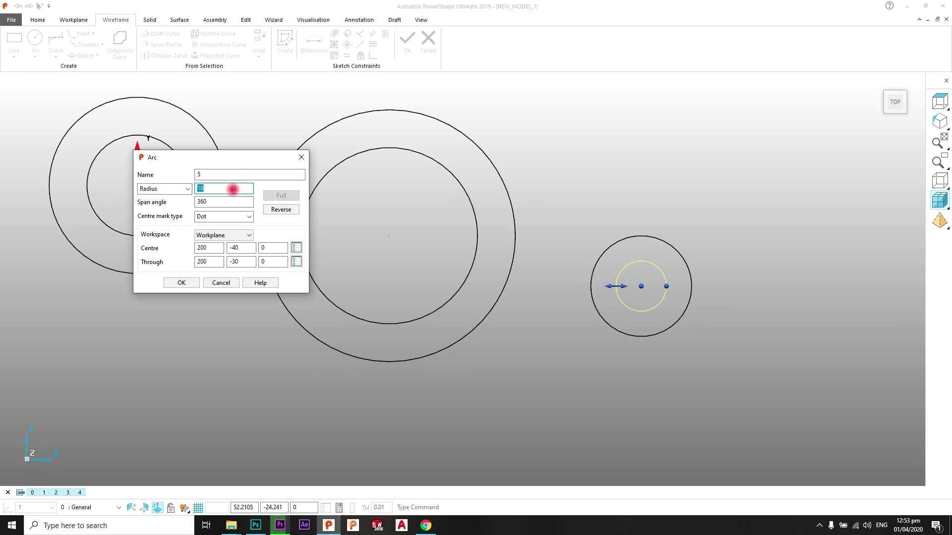
{"action": "left_click", "coordinate": [182, 283]}
Create a fitted arc of radius 75 along the upper side, tangent to the outer circles at the origin and at X 100, Y -20.
{"action": "scroll", "coordinate": [380, 155], "scroll_direction": "down", "scroll_amount": 3}
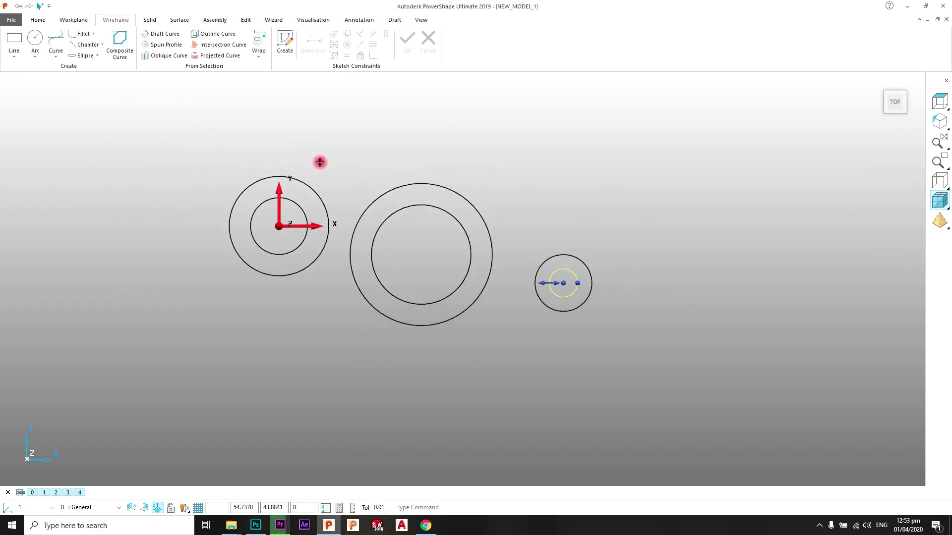
{"action": "scroll", "coordinate": [276, 168], "scroll_direction": "up", "scroll_amount": 1}
{"action": "scroll", "coordinate": [276, 169], "scroll_direction": "up", "scroll_amount": 1}
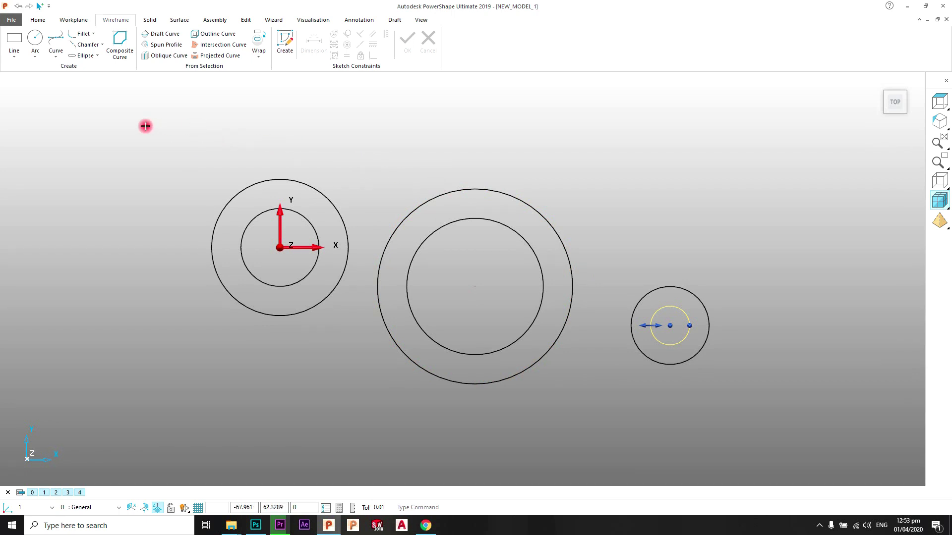
{"action": "left_click", "coordinate": [36, 57]}
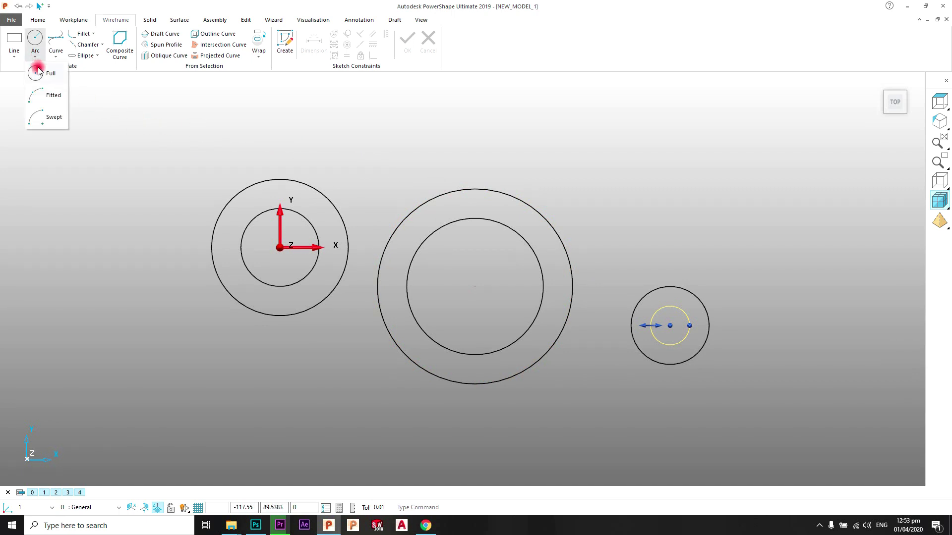
{"action": "left_click", "coordinate": [42, 94]}
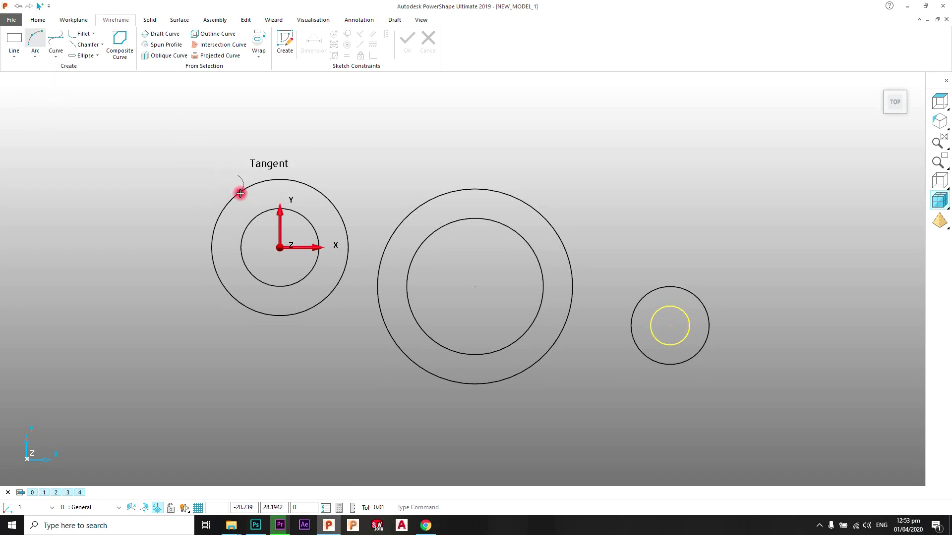
{"action": "left_click", "coordinate": [240, 193]}
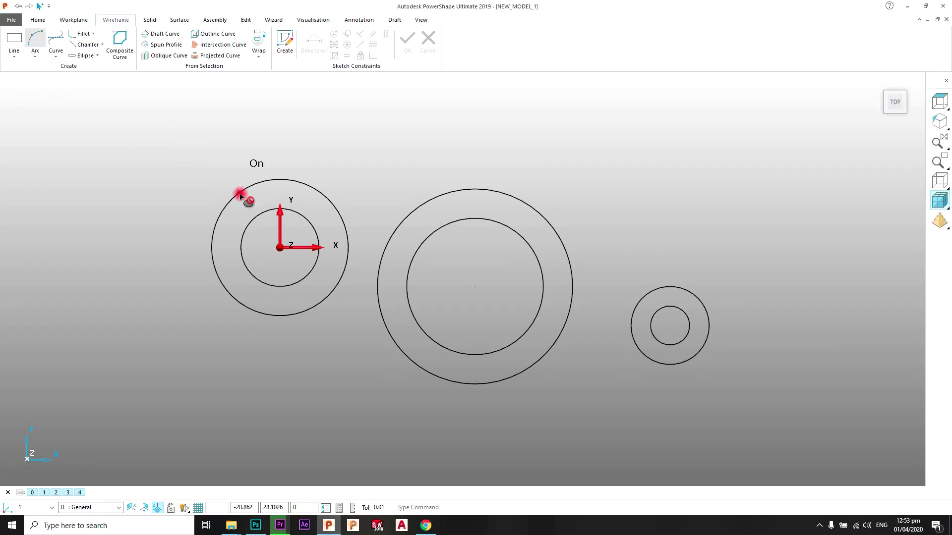
{"action": "left_click", "coordinate": [514, 194]}
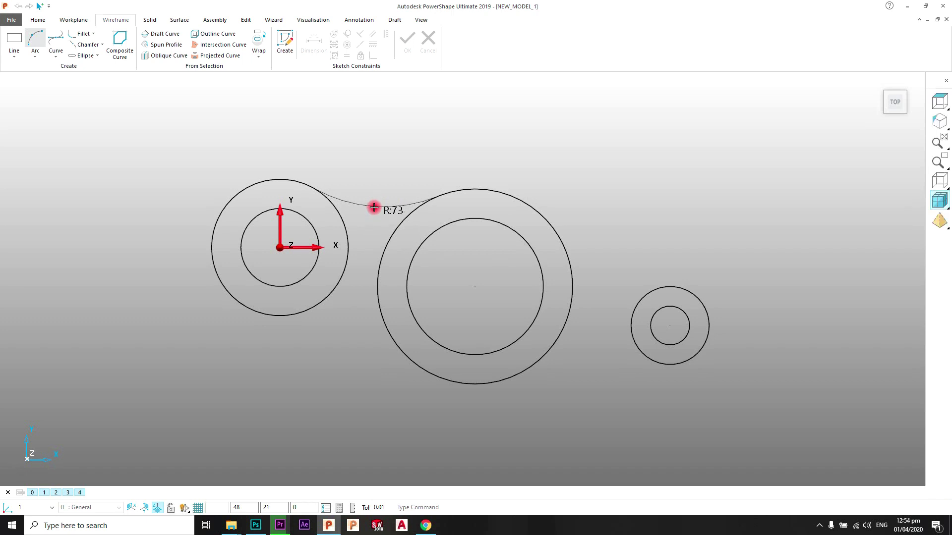
{"action": "left_click", "coordinate": [374, 208]}
{"action": "type", "text": "75"}
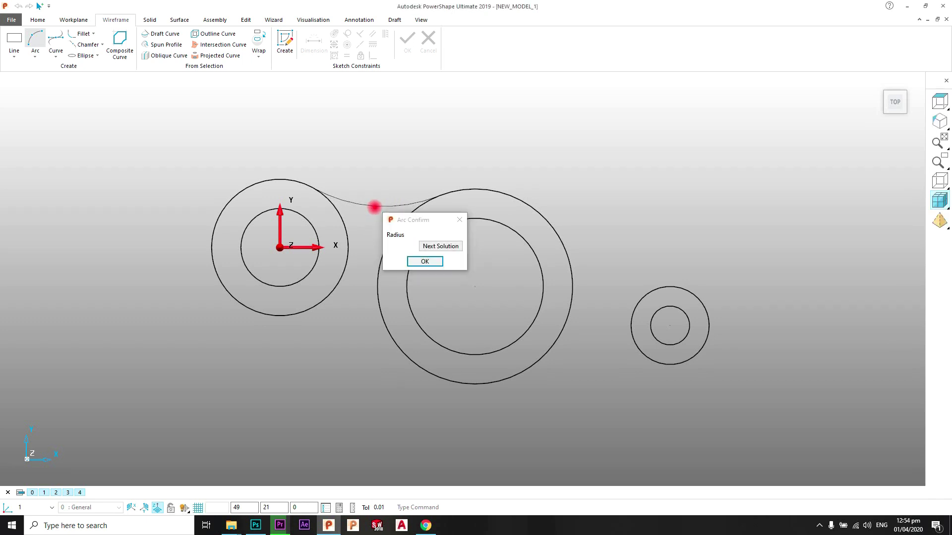
{"action": "key", "text": "Return"}
{"action": "right_click", "coordinate": [418, 134]}
{"action": "left_click", "coordinate": [430, 140]}
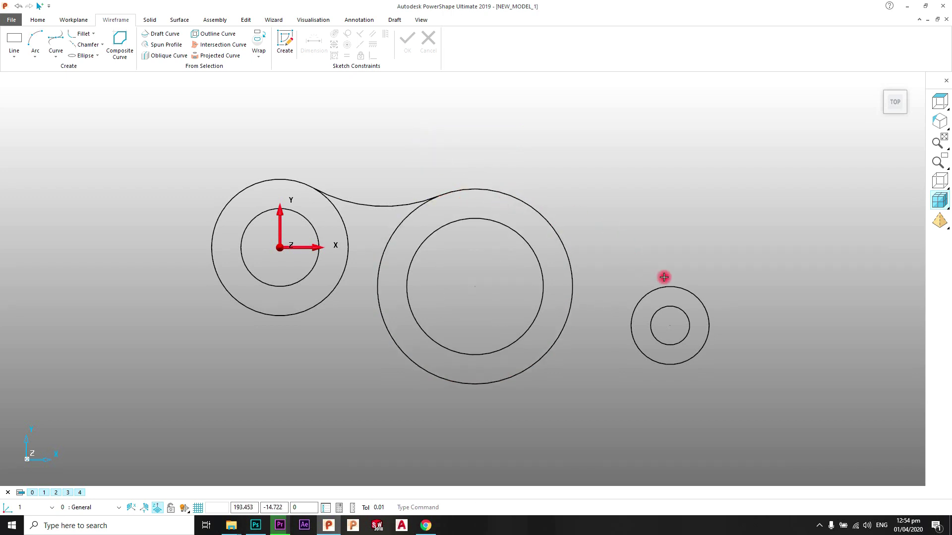
{"action": "left_click", "coordinate": [35, 38]}
{"action": "left_click", "coordinate": [488, 206]}
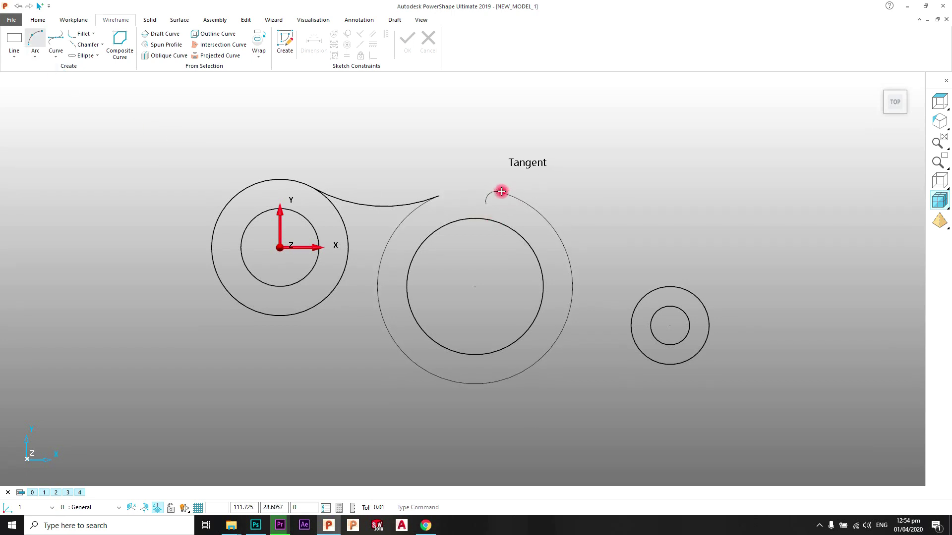
{"action": "left_click", "coordinate": [514, 205]}
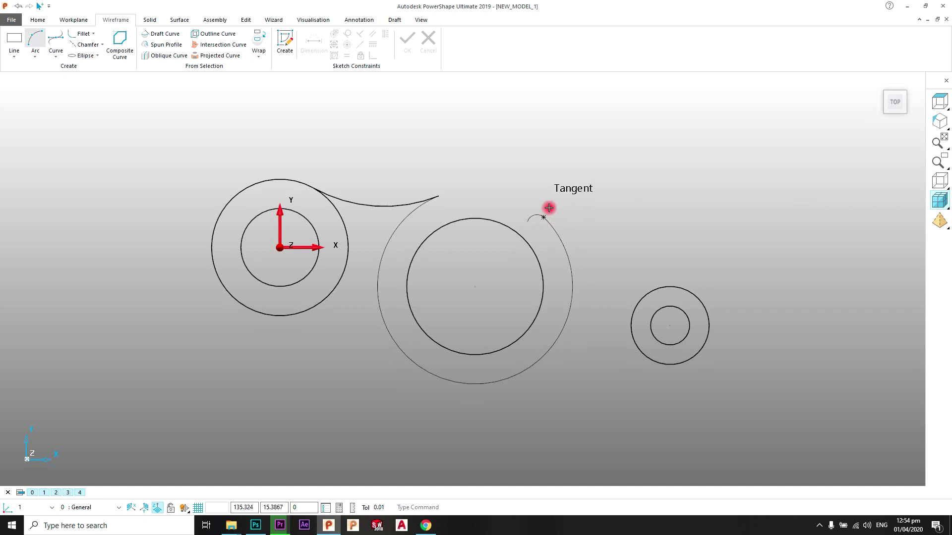
{"action": "right_click", "coordinate": [562, 164]}
{"action": "left_click", "coordinate": [583, 168]}
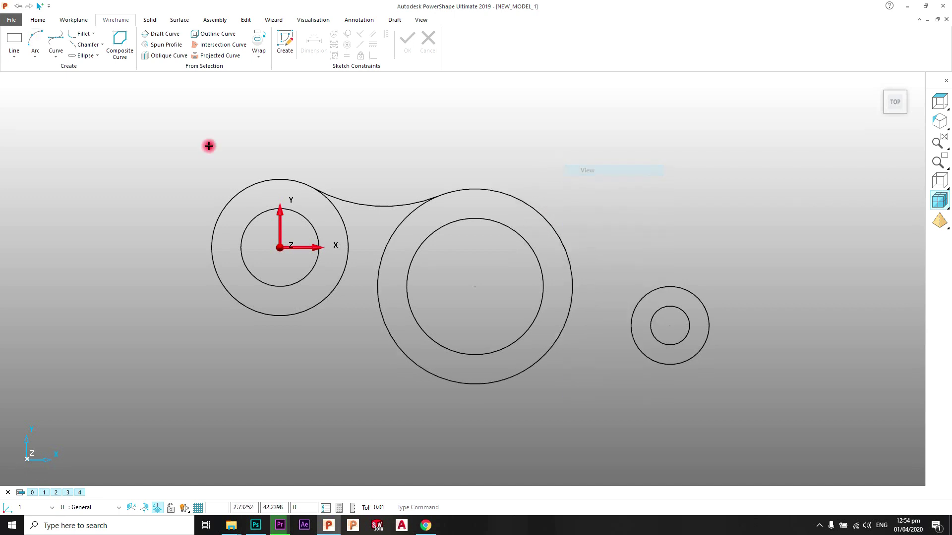
Turn off trimming of tangent items in the application options for arcs.
{"action": "left_click", "coordinate": [12, 21]}
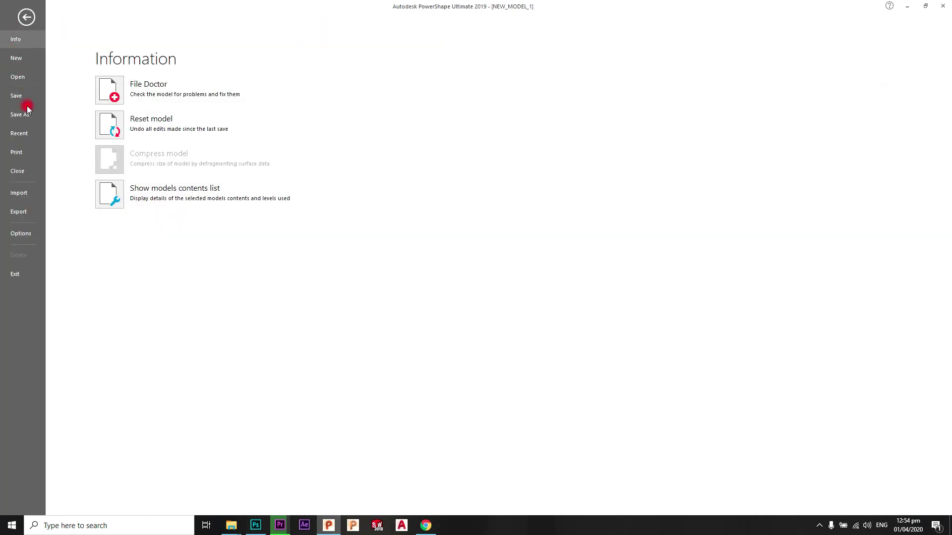
{"action": "left_click", "coordinate": [26, 212]}
{"action": "left_click", "coordinate": [20, 234]}
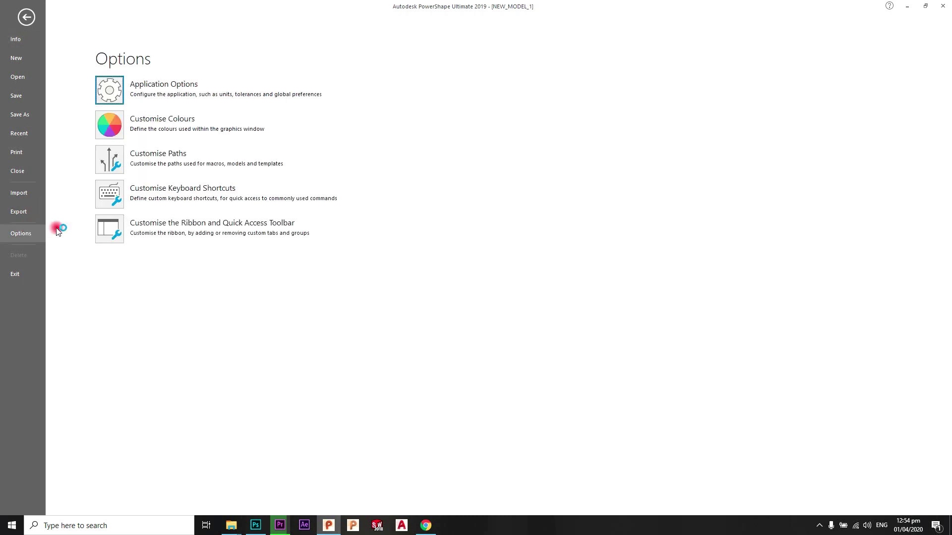
{"action": "left_click", "coordinate": [139, 94]}
{"action": "left_click", "coordinate": [117, 93]}
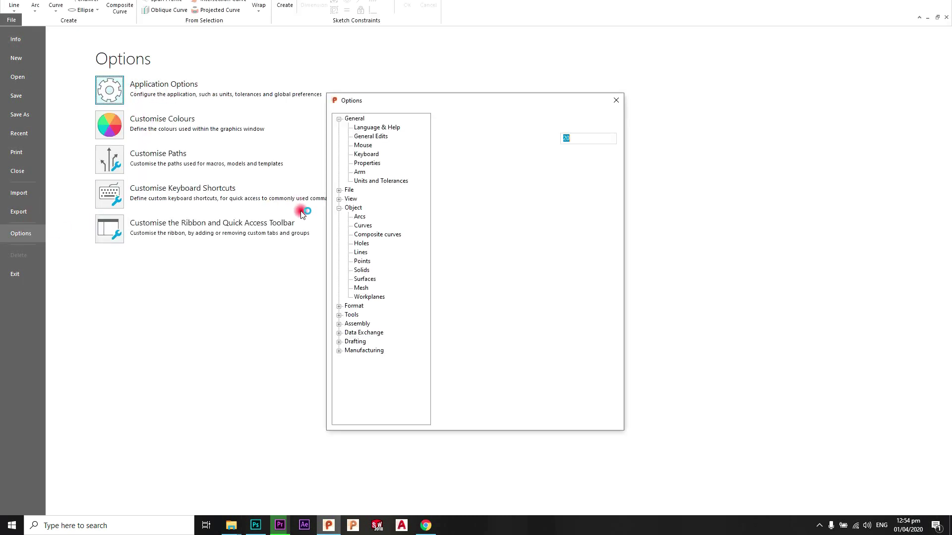
{"action": "left_click", "coordinate": [364, 226]}
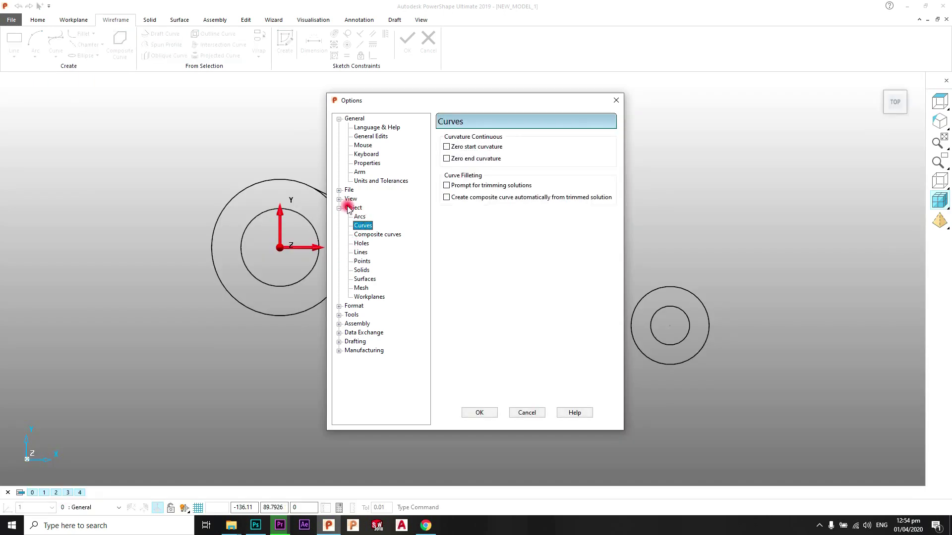
{"action": "double_click", "coordinate": [351, 208]}
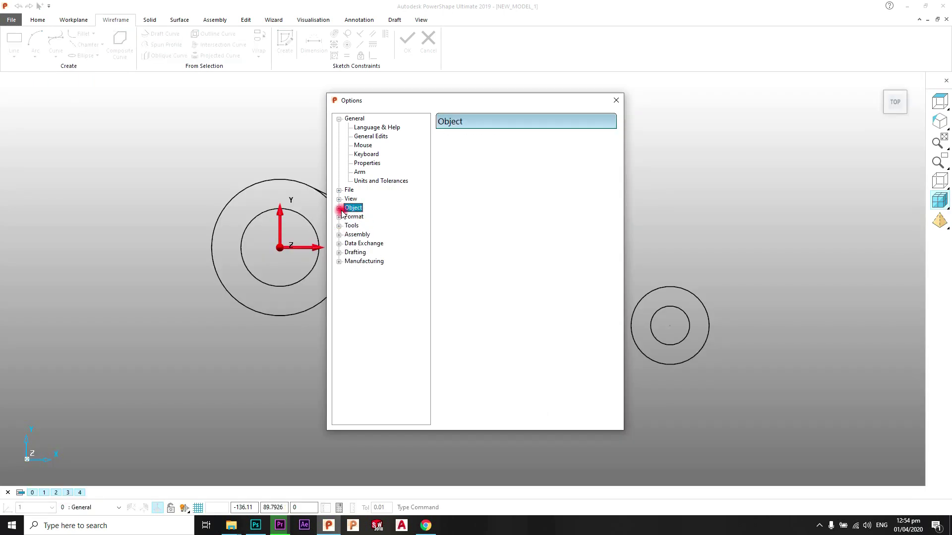
{"action": "left_click", "coordinate": [340, 208]}
{"action": "left_click", "coordinate": [364, 218]}
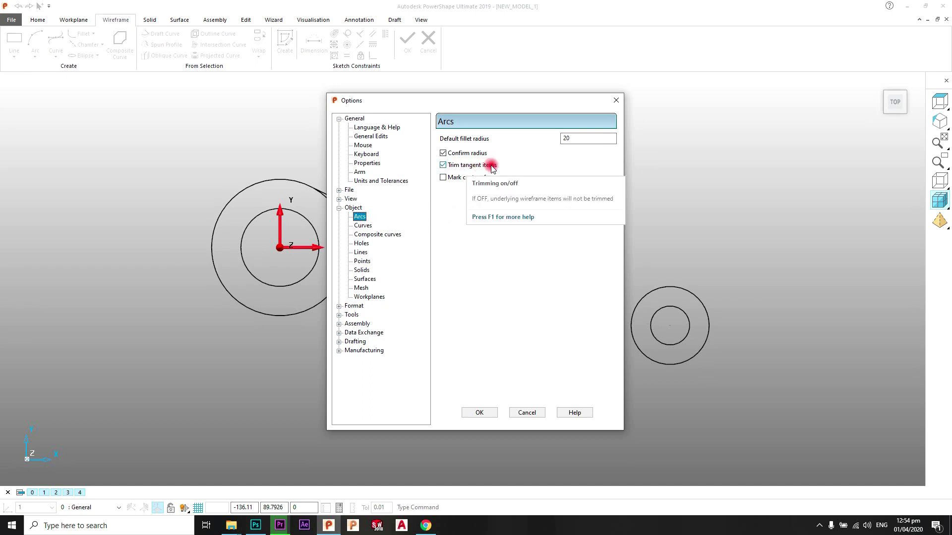
{"action": "left_click", "coordinate": [447, 168]}
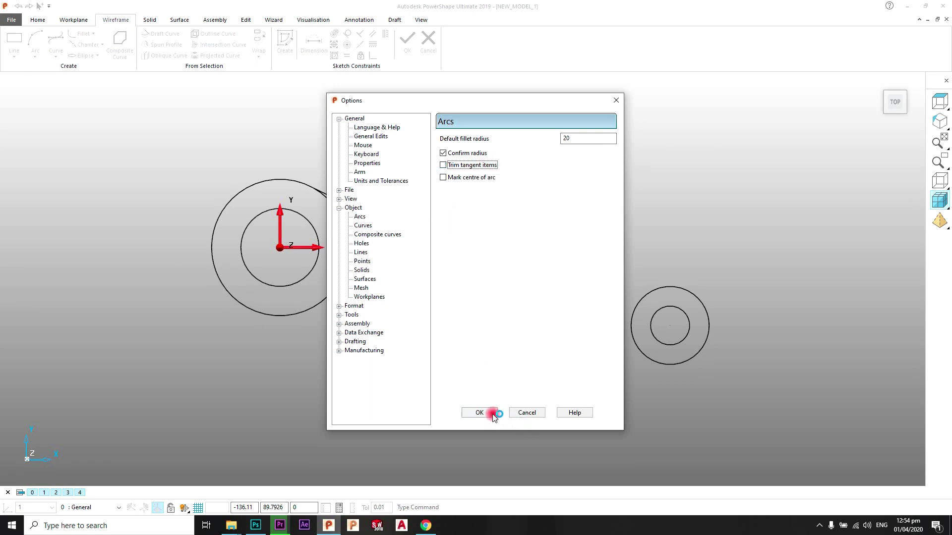
{"action": "left_click", "coordinate": [528, 413]}
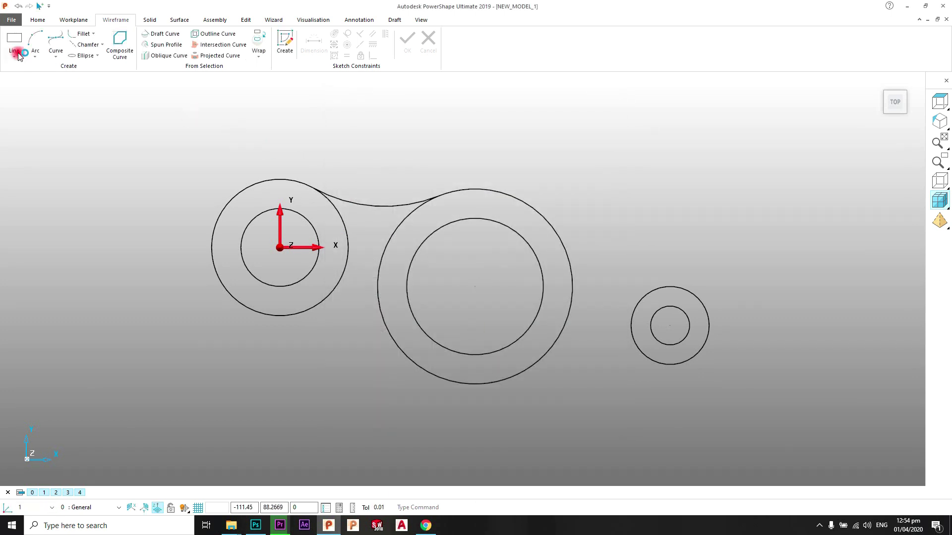
Create a fitted arc over the upper side, tangent to the outer circles at X 100, Y -20 and X 200, Y -40.
{"action": "left_click", "coordinate": [36, 42]}
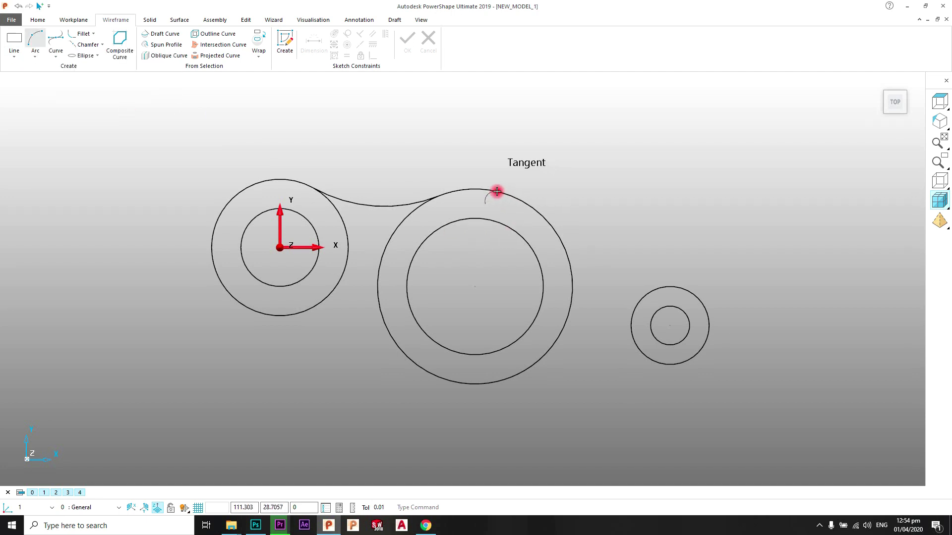
{"action": "left_click", "coordinate": [547, 222]}
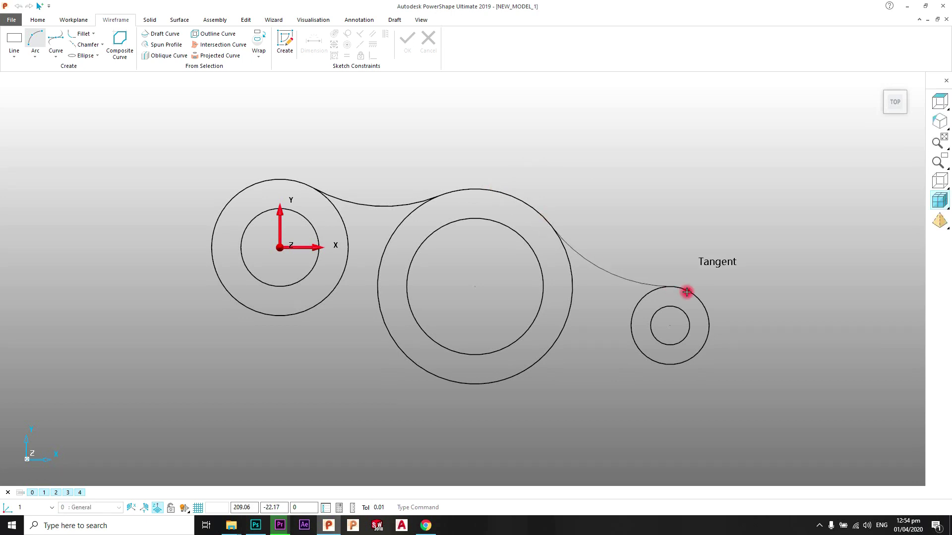
{"action": "left_click", "coordinate": [694, 294]}
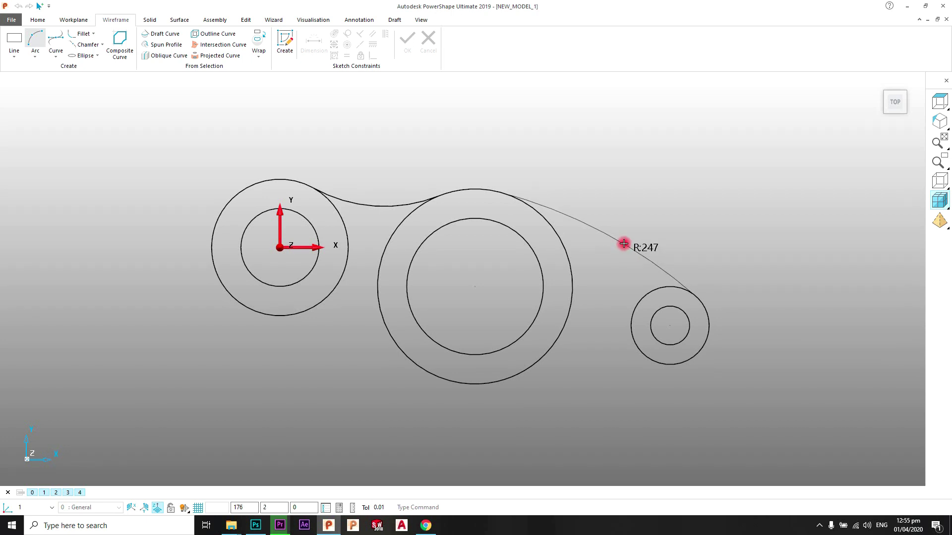
{"action": "left_click", "coordinate": [623, 244]}
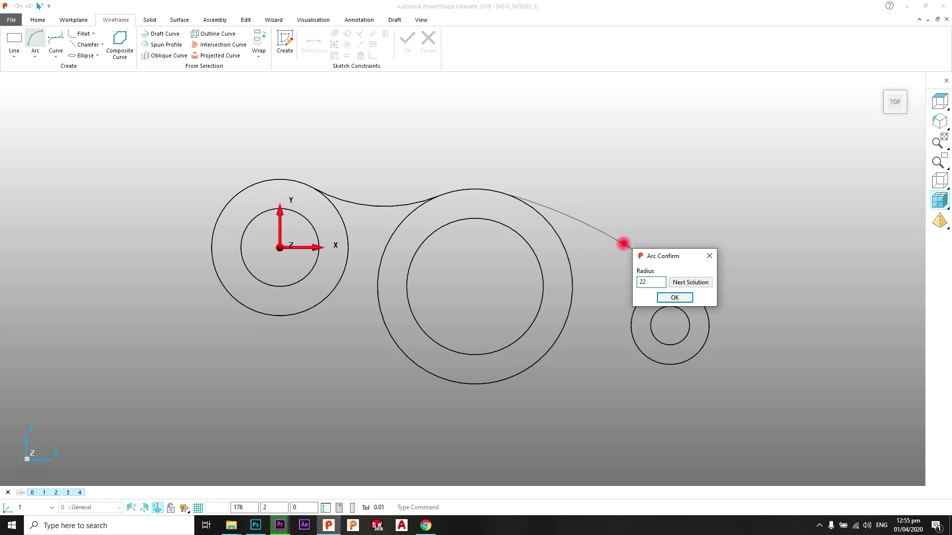
{"action": "key", "text": "Return"}
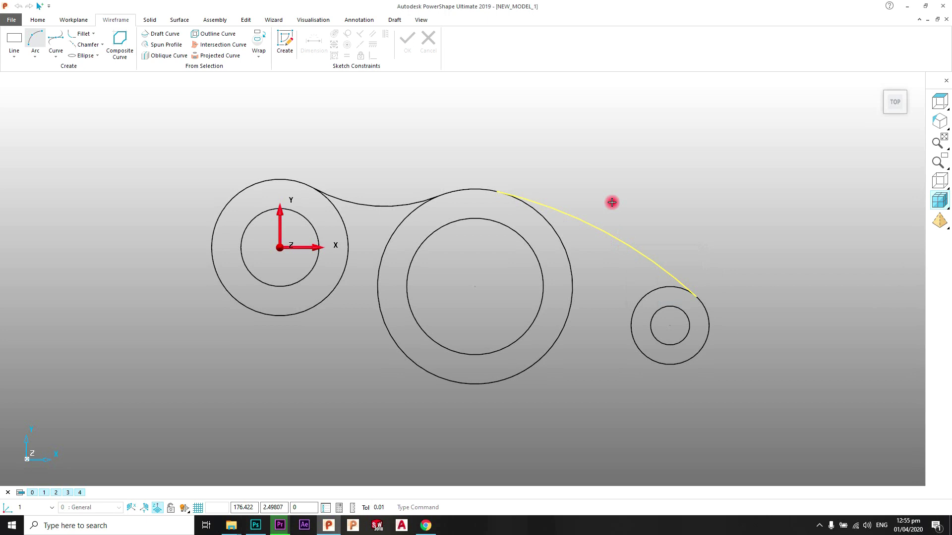
{"action": "right_click", "coordinate": [608, 135]}
{"action": "key", "text": "Escape"}
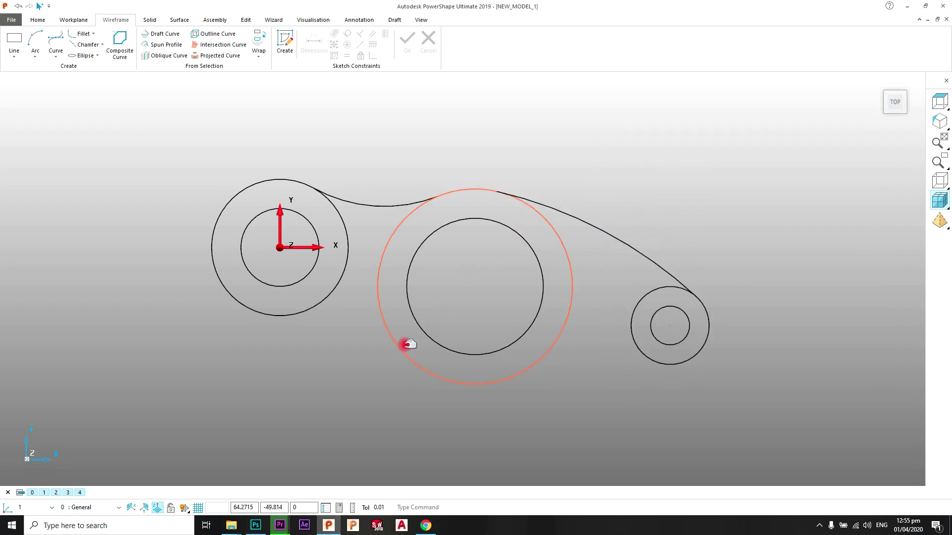
Draw a fitted arc of radius about 287 along the lower side, tangent to the outer circles at the origin and X 100, Y -20.
{"action": "left_click", "coordinate": [35, 40]}
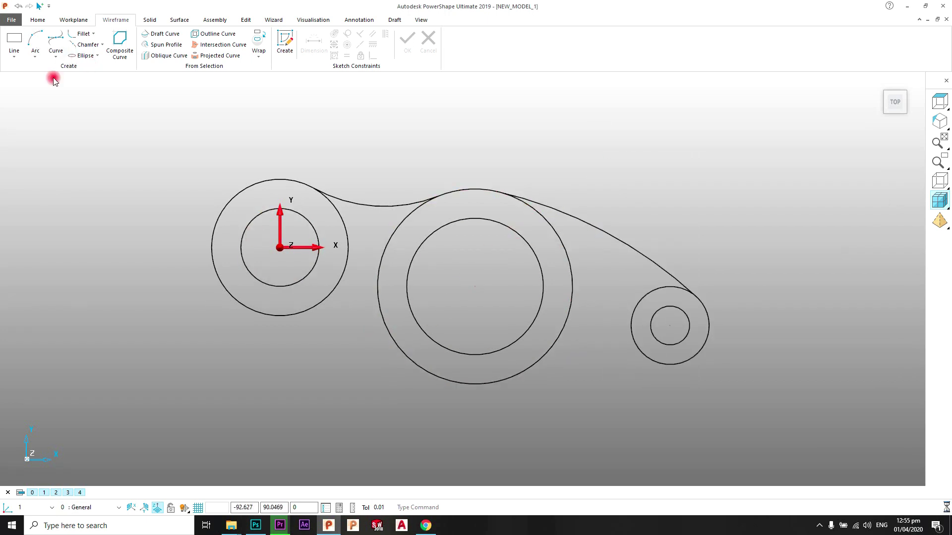
{"action": "left_click", "coordinate": [232, 295]}
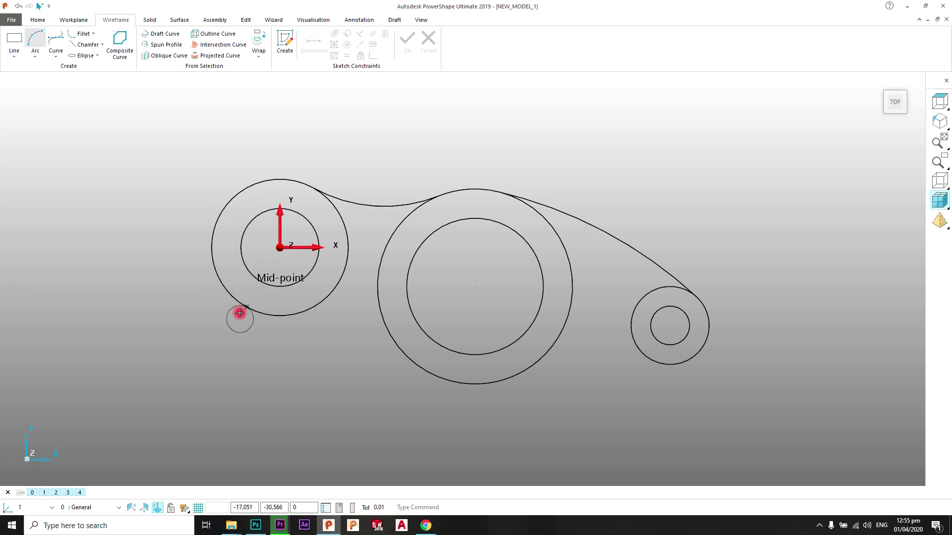
{"action": "left_click", "coordinate": [493, 384]}
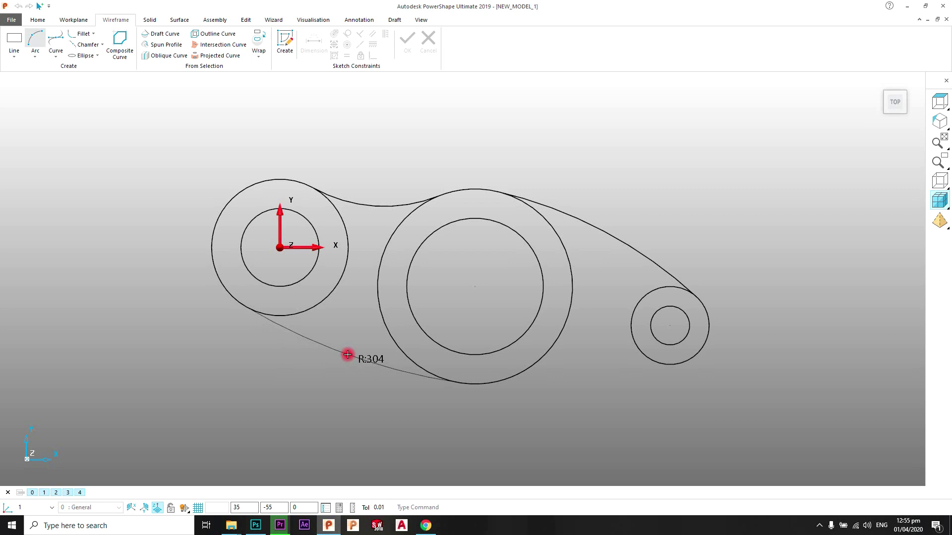
{"action": "left_click", "coordinate": [344, 354]}
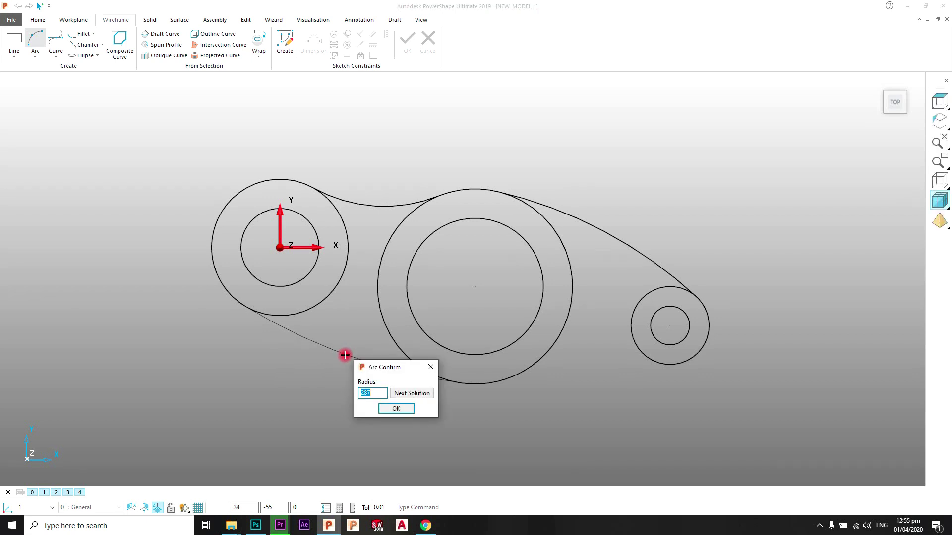